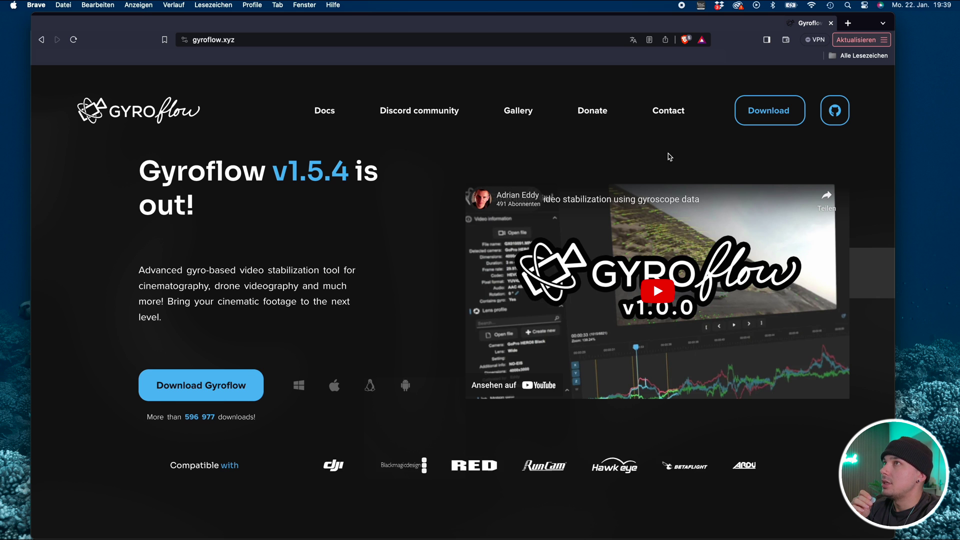
# Step: Open the Gyroflow download page and scroll down to its video editor plugins section
pyautogui.click(783, 116)
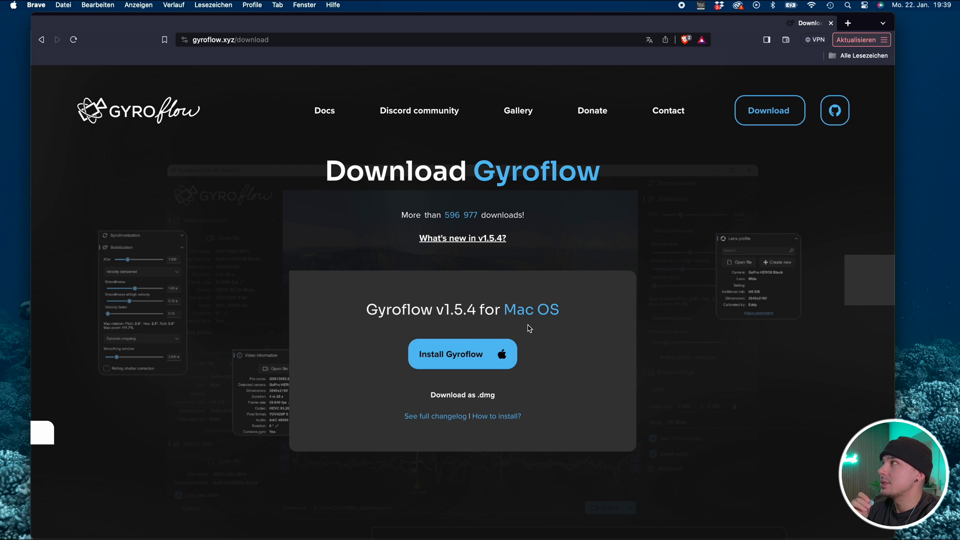
pyautogui.scroll(-3, 575, 418)
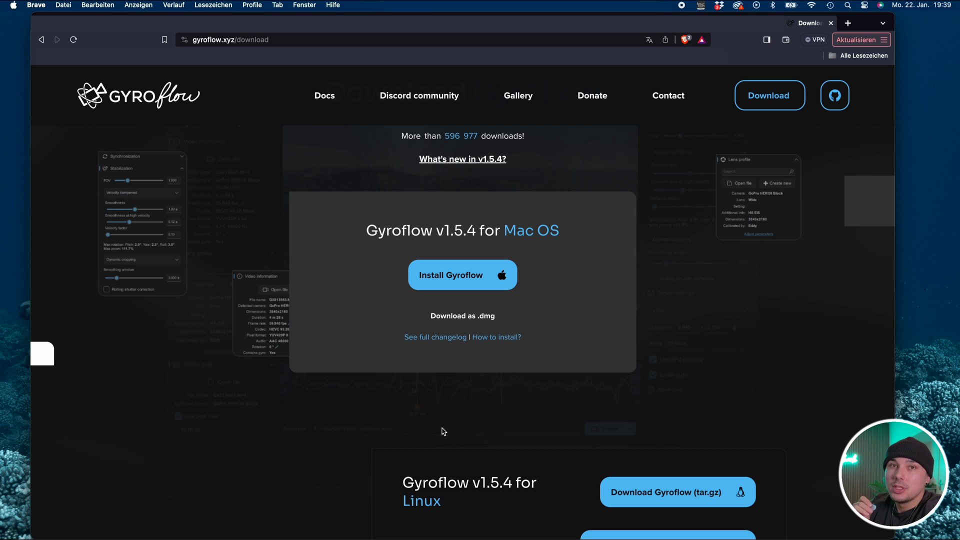
pyautogui.scroll(-5, 443, 431)
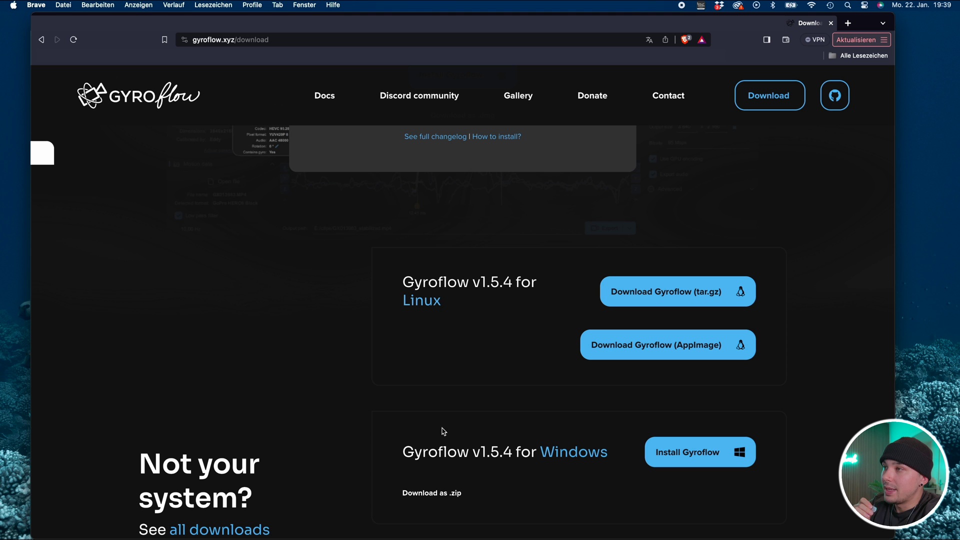
pyautogui.scroll(-10, 335, 426)
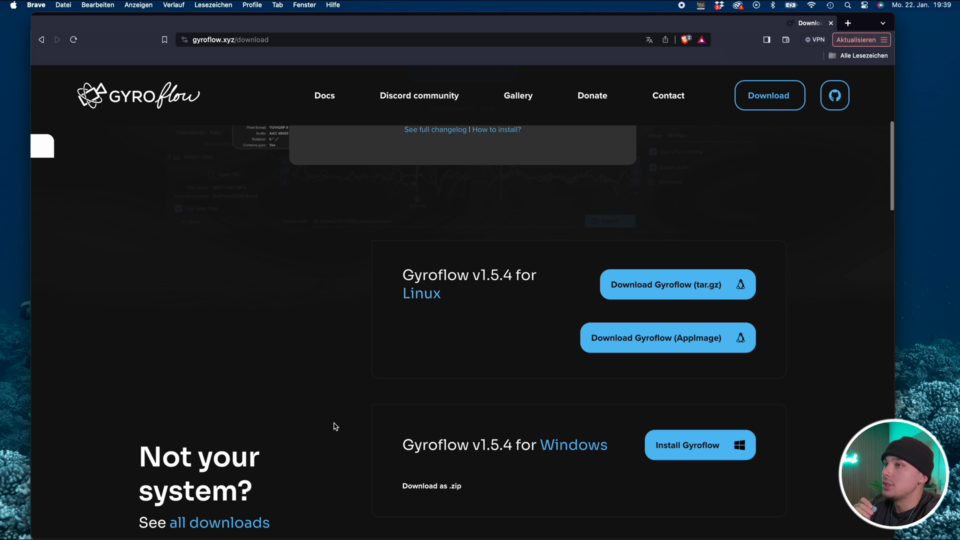
pyautogui.scroll(-5, 335, 426)
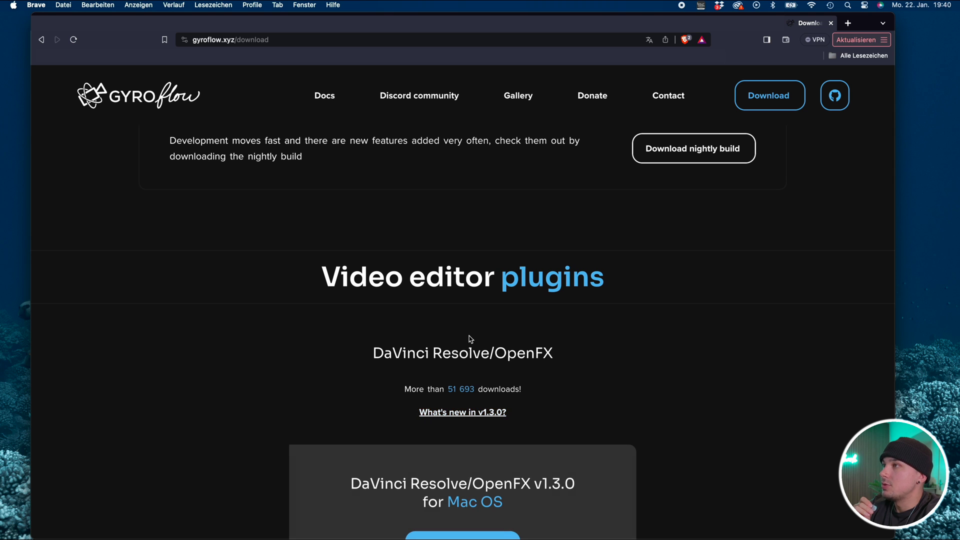
pyautogui.scroll(-3, 382, 399)
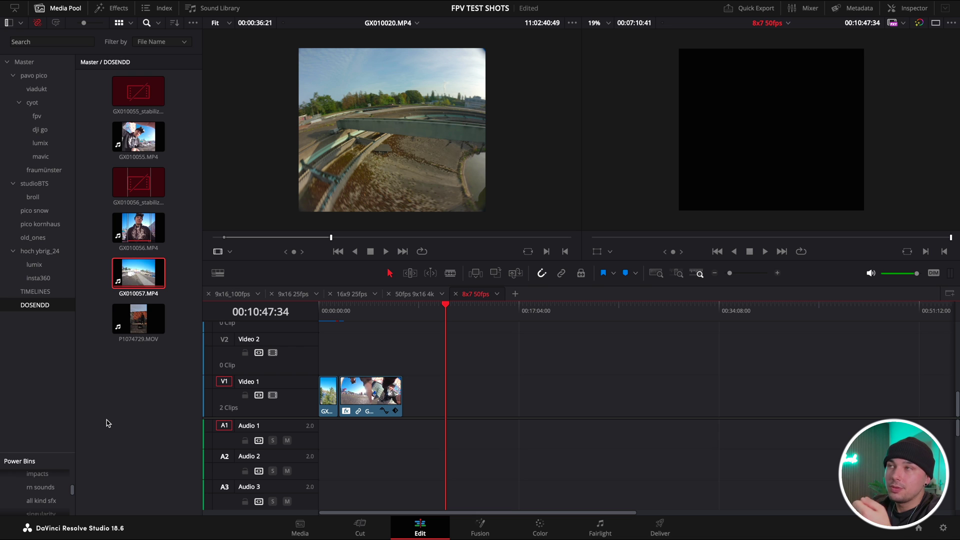
# Step: Load GX010057.MP4 into the source viewer and play a short preview of it
pyautogui.doubleClick(130, 275)
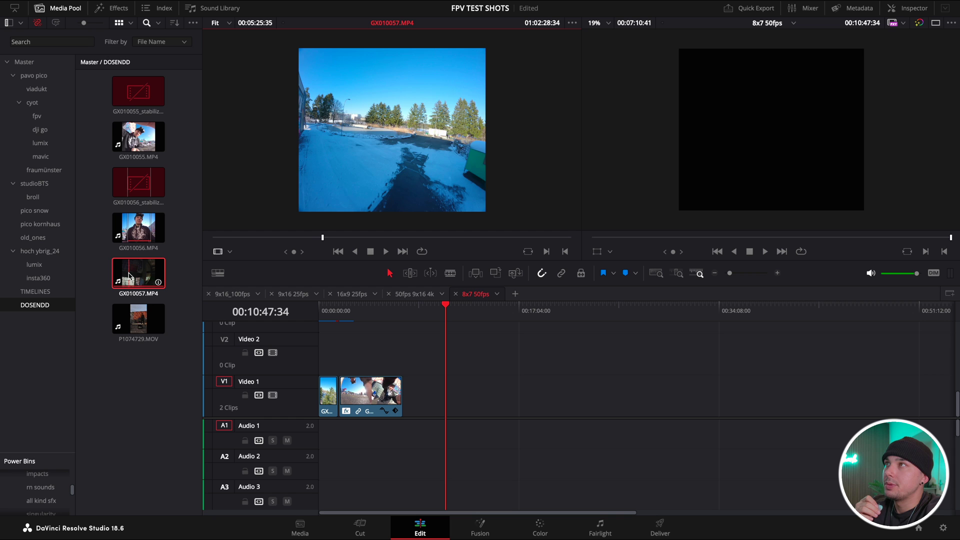
pyautogui.press('space')
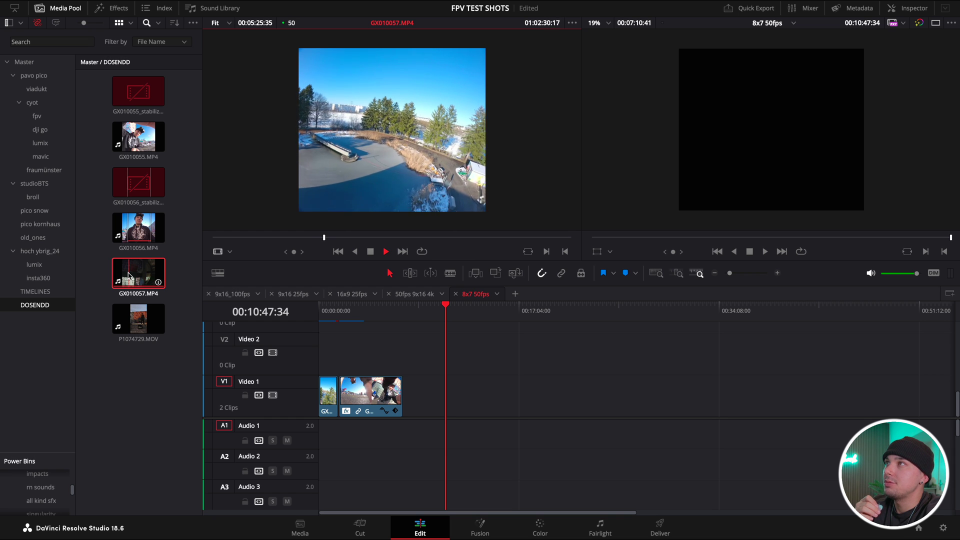
pyautogui.press('space')
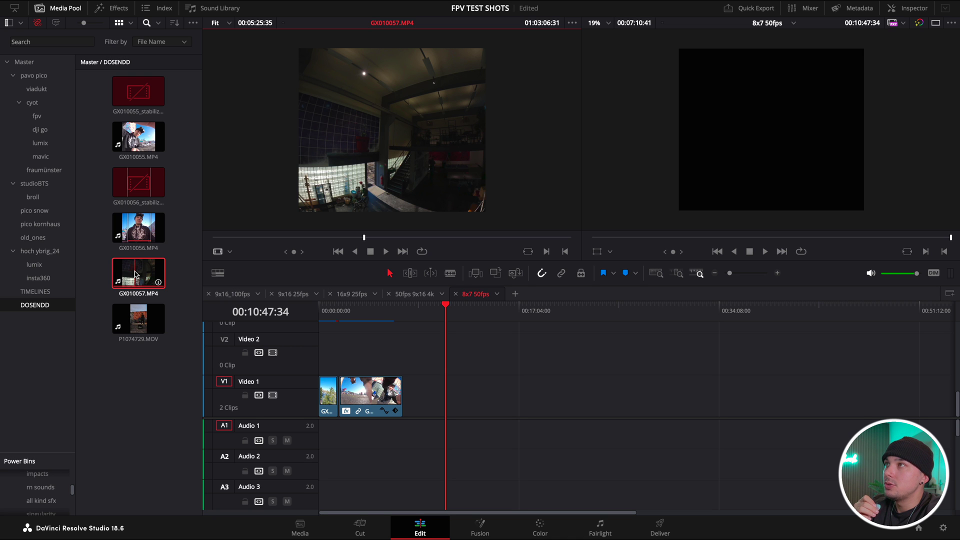
pyautogui.moveTo(158, 283)
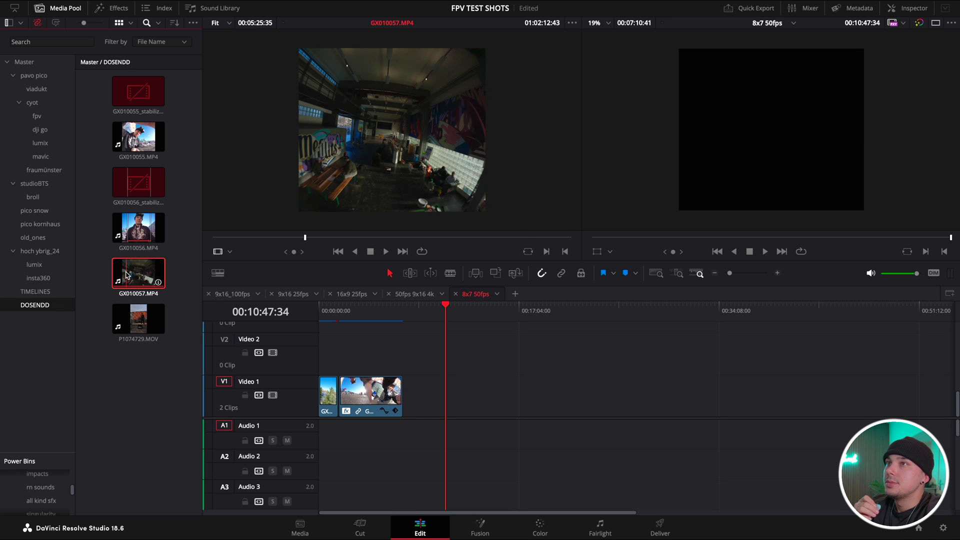
# Step: On the 9x16 25fps timeline, place GX010057 after the existing clips and delete its audio
pyautogui.click(294, 294)
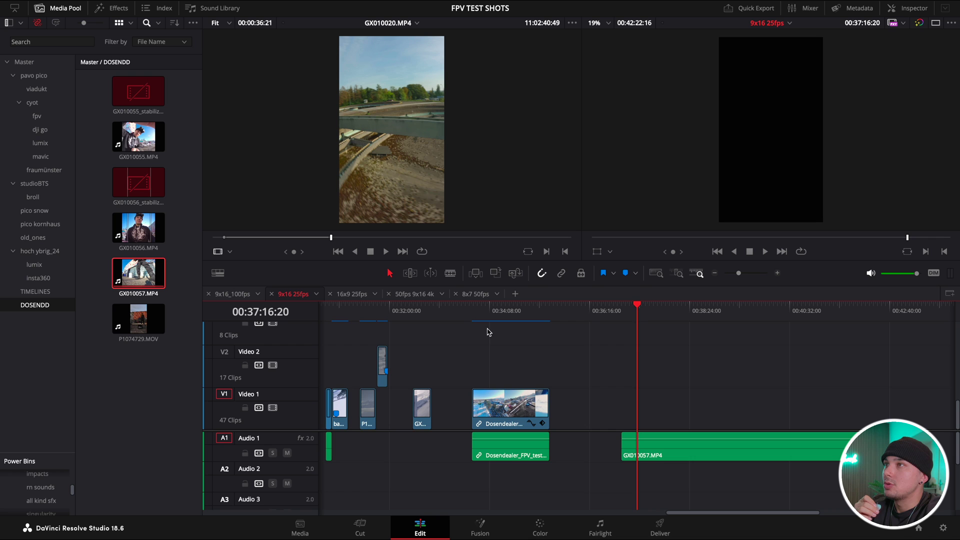
pyautogui.hscroll(3, 589, 371)
pyautogui.hscroll(5, 589, 371)
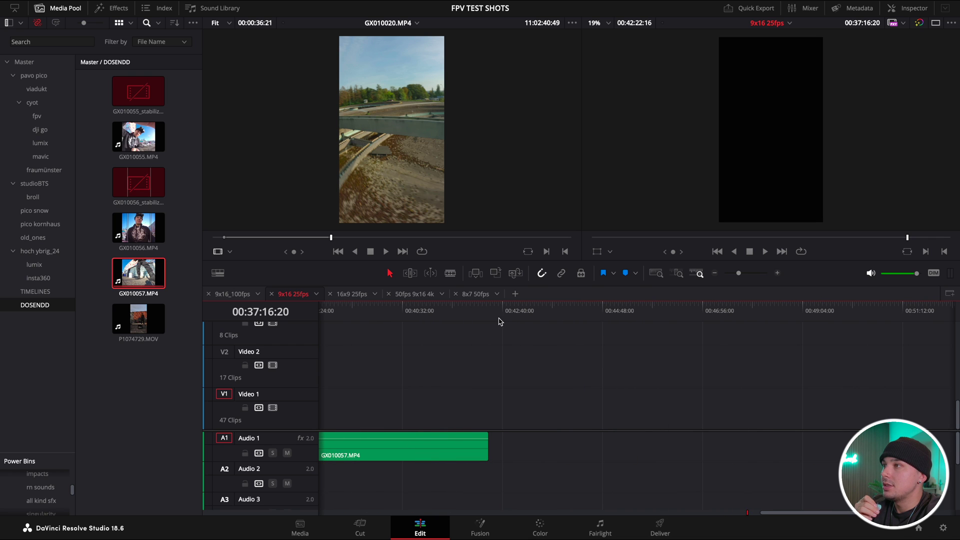
pyautogui.click(512, 311)
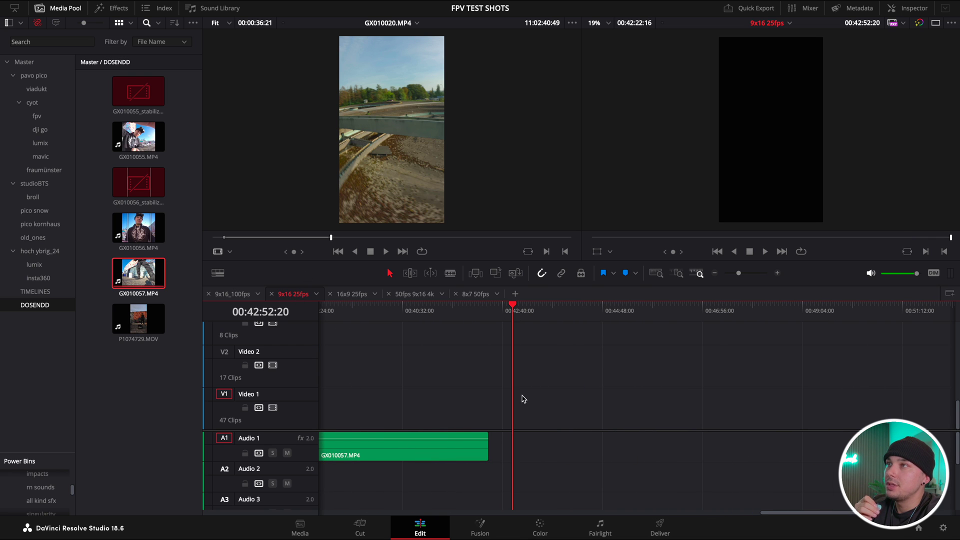
pyautogui.click(71, 316)
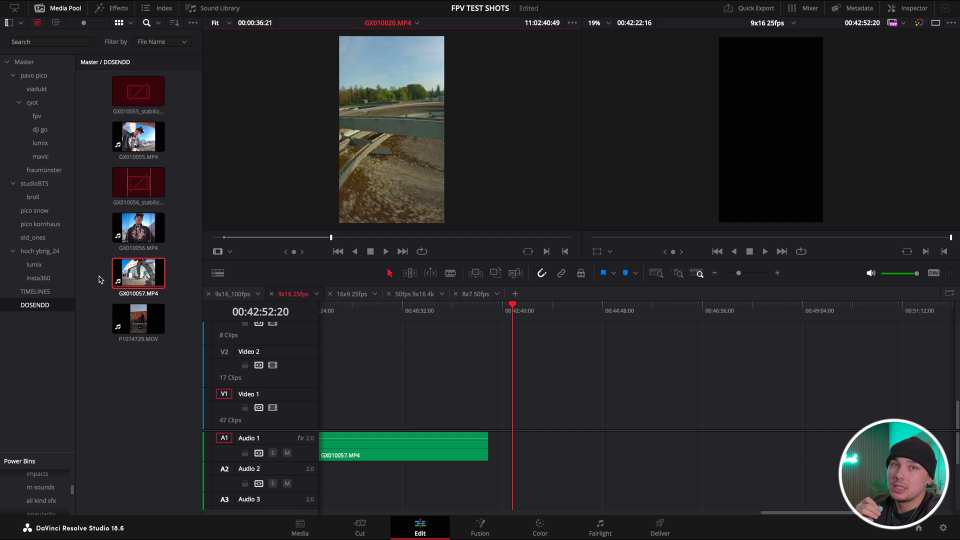
pyautogui.click(136, 274)
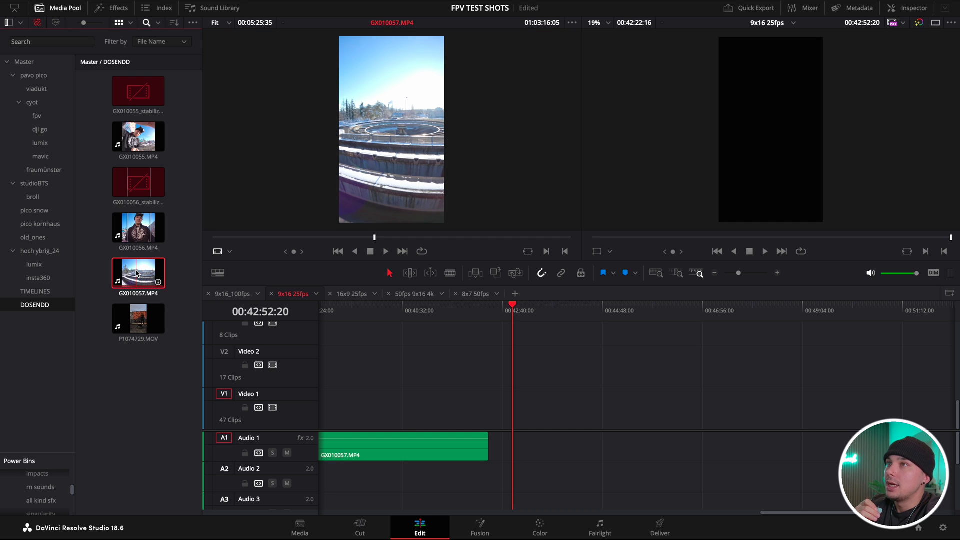
pyautogui.moveTo(136, 273); pyautogui.dragTo(528, 421)
pyautogui.press('Delete')
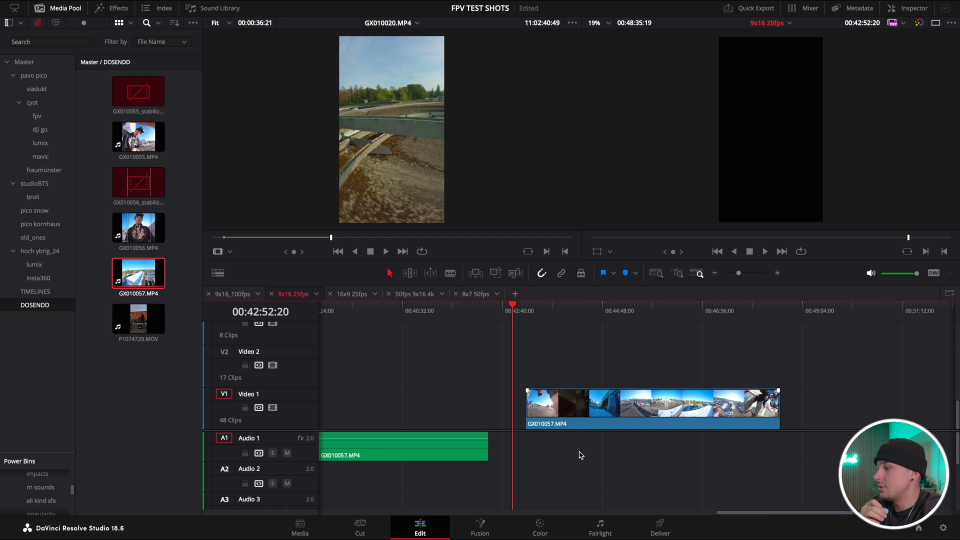
# Step: Play back the new GX010057 clip to review it, then show the Effects library
pyautogui.click(538, 320)
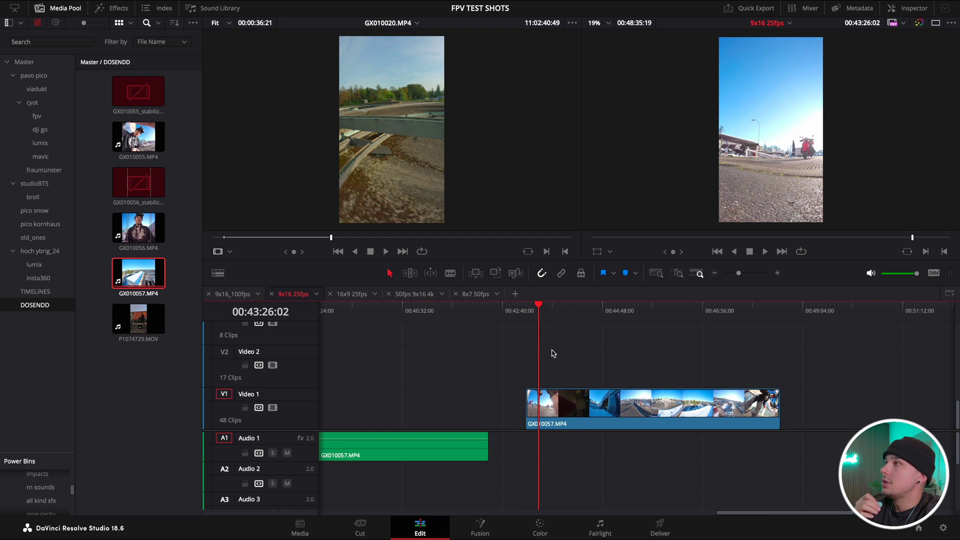
pyautogui.press('space')
pyautogui.click(578, 316)
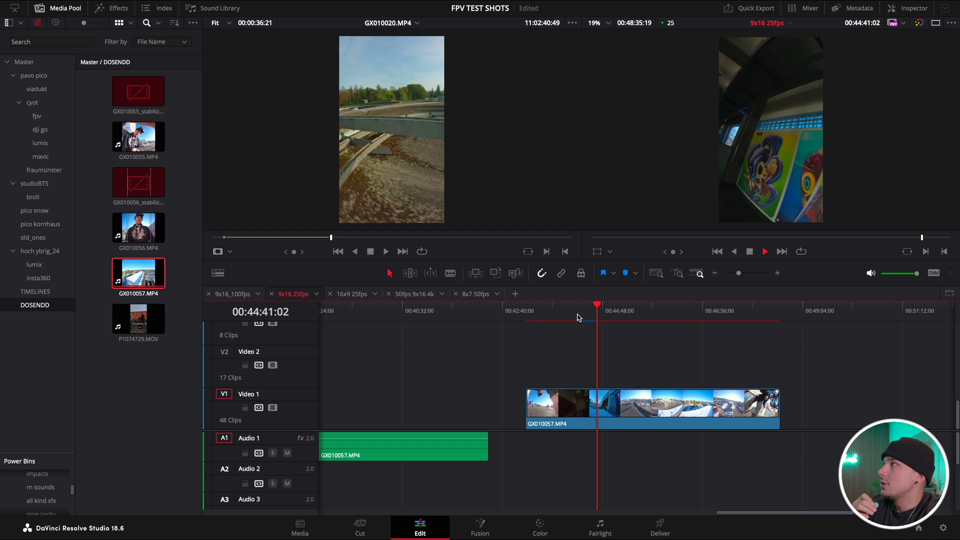
pyautogui.press('space')
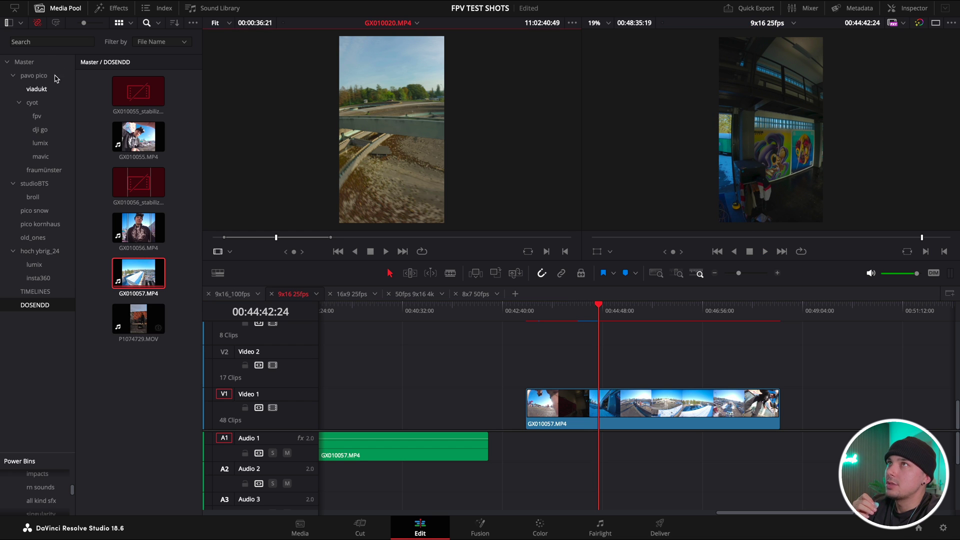
pyautogui.click(108, 9)
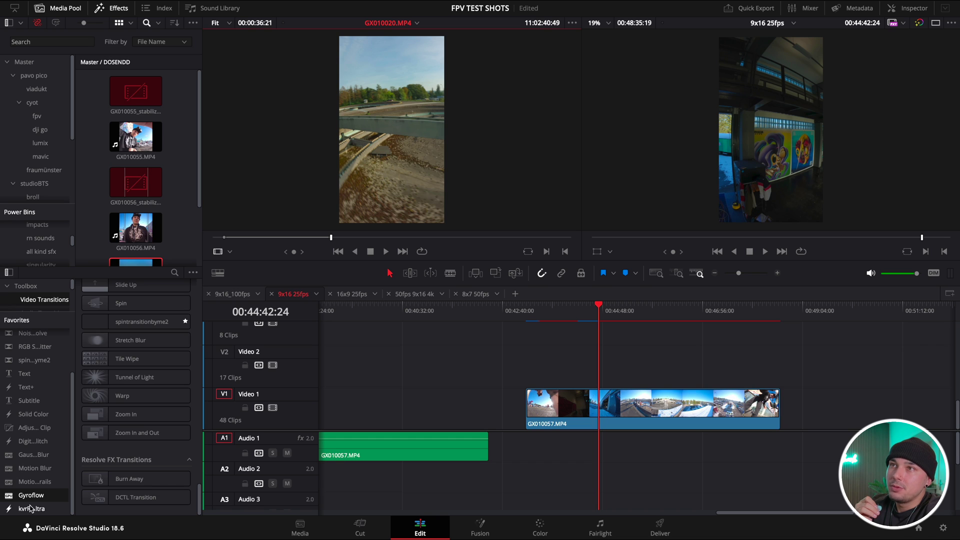
# Step: Apply the Gyroflow effect to GX010057 and load its Gyroflow project for the current file
pyautogui.moveTo(21, 496); pyautogui.dragTo(588, 400)
pyautogui.click(588, 400)
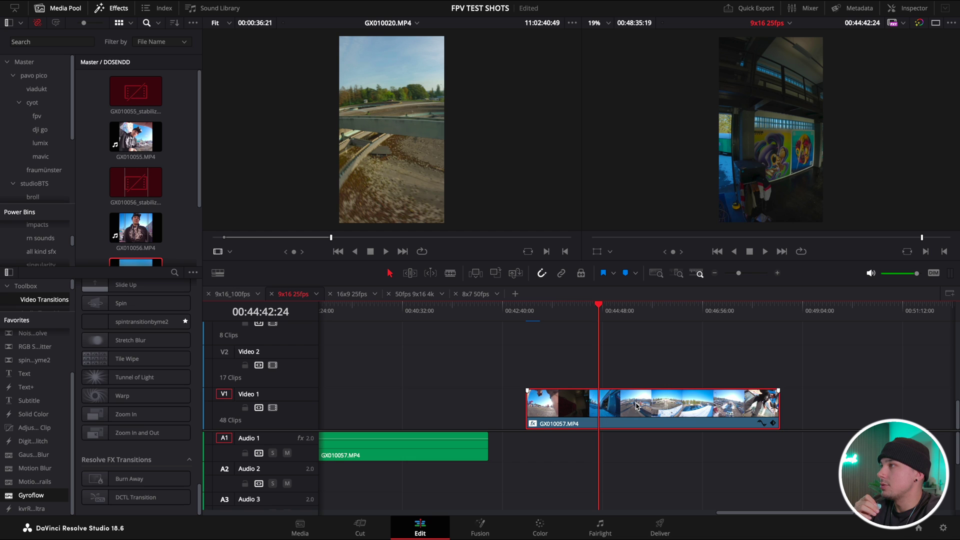
pyautogui.click(905, 11)
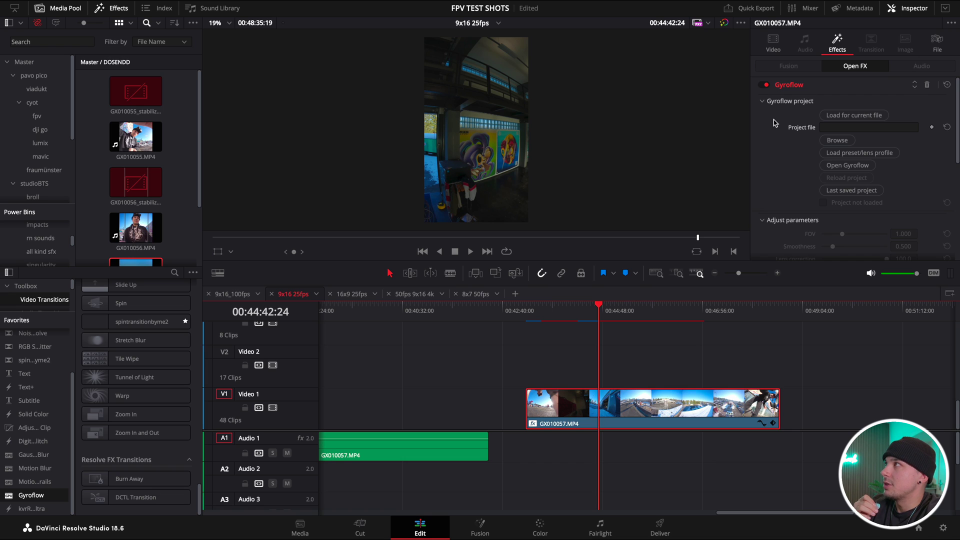
pyautogui.click(854, 115)
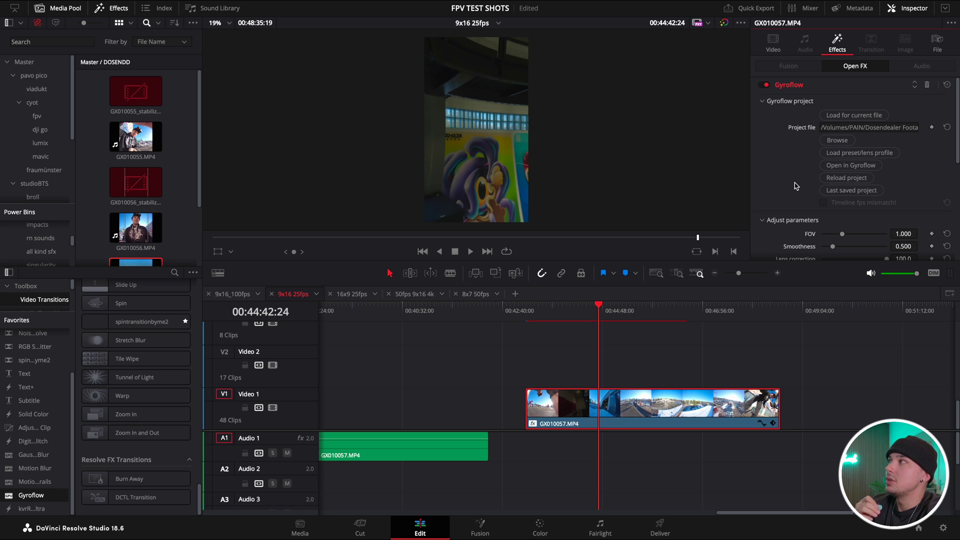
# Step: Compare stabilization overview and Gyroflow on/off, leaving overview off and Gyroflow enabled
pyautogui.scroll(-2, 797, 186)
pyautogui.scroll(-5, 772, 200)
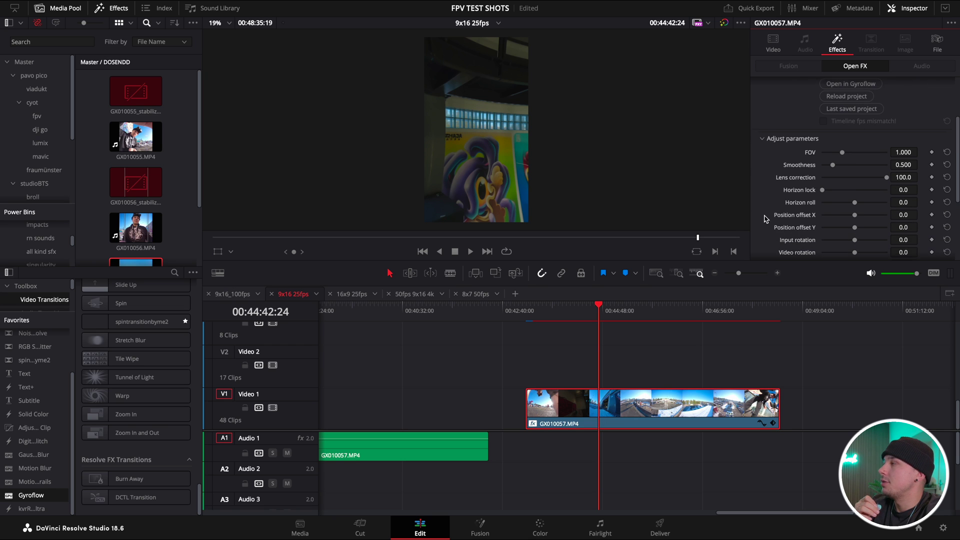
pyautogui.scroll(-2, 769, 199)
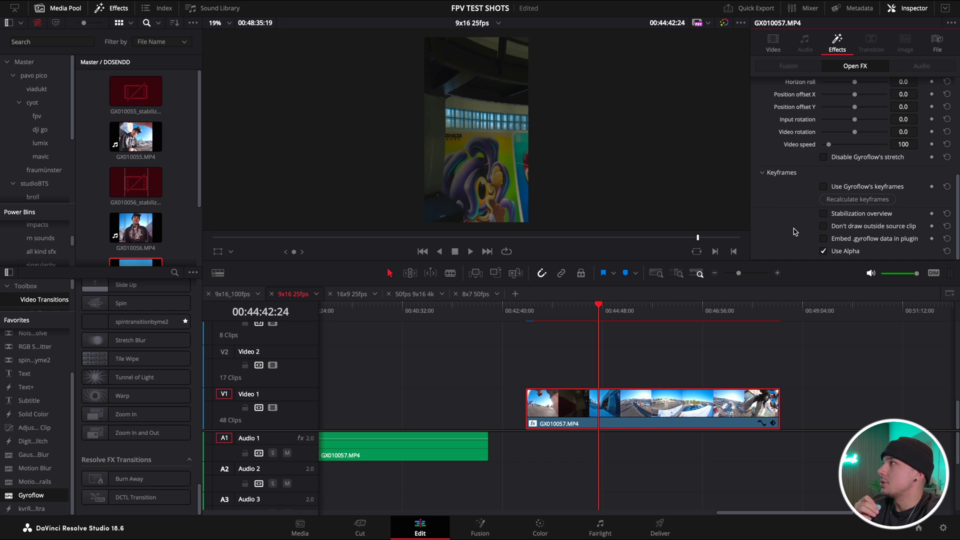
pyautogui.click(824, 213)
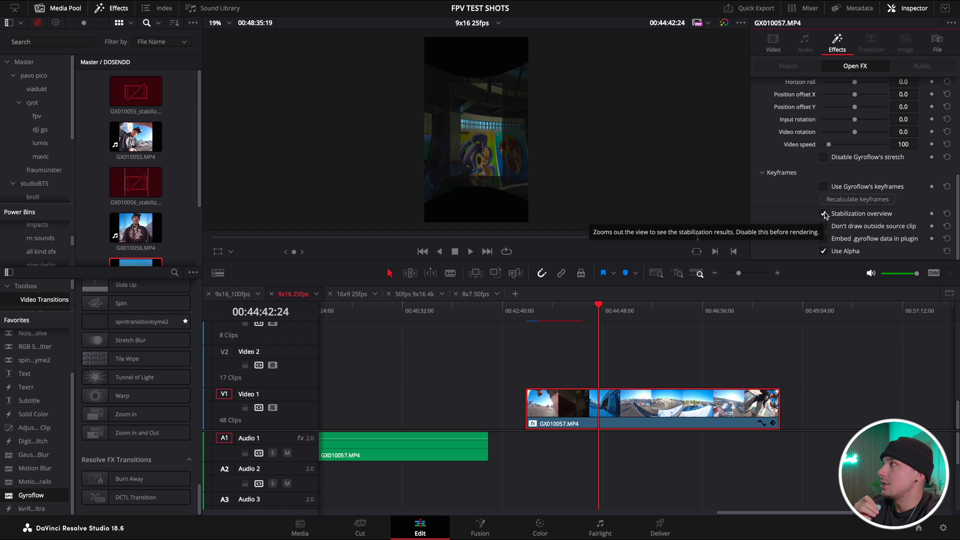
pyautogui.click(824, 213)
pyautogui.scroll(6, 773, 159)
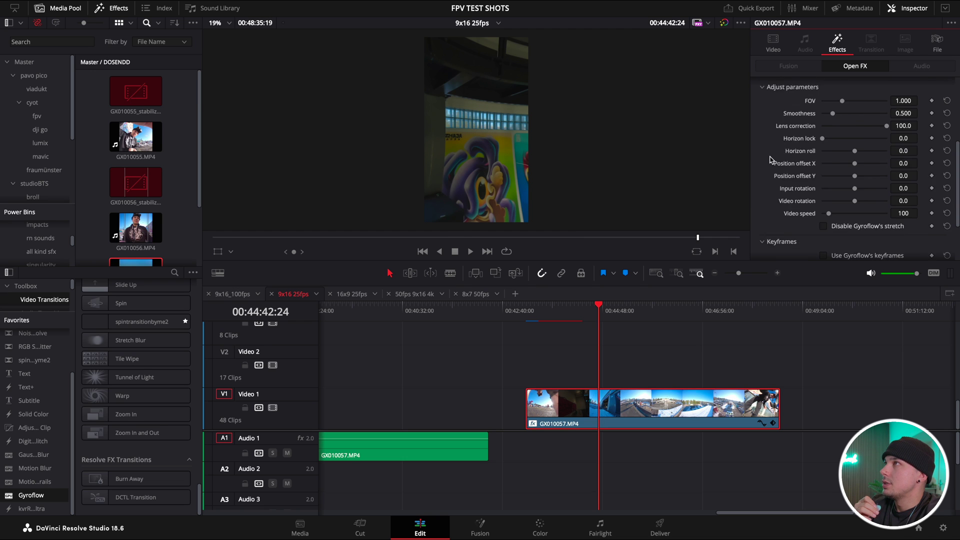
pyautogui.click(762, 85)
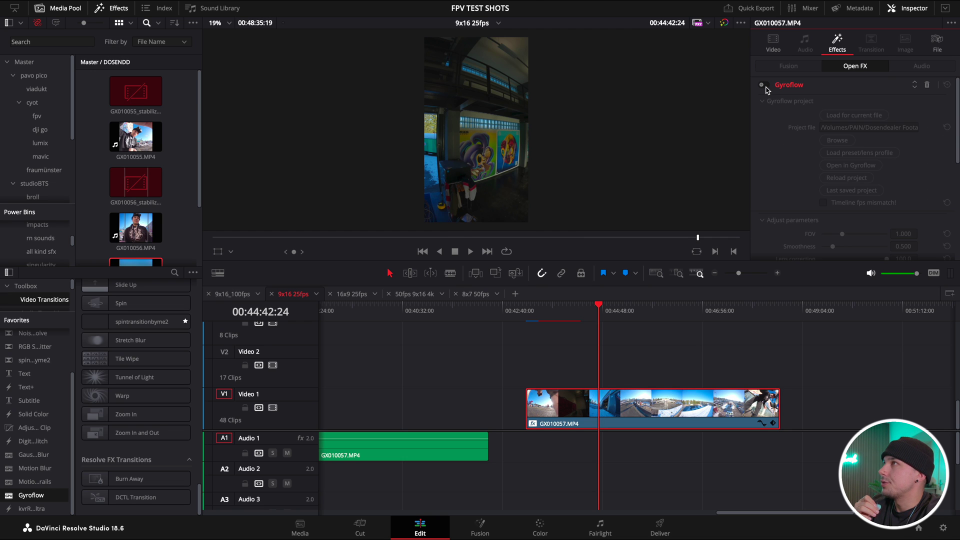
pyautogui.click(765, 87)
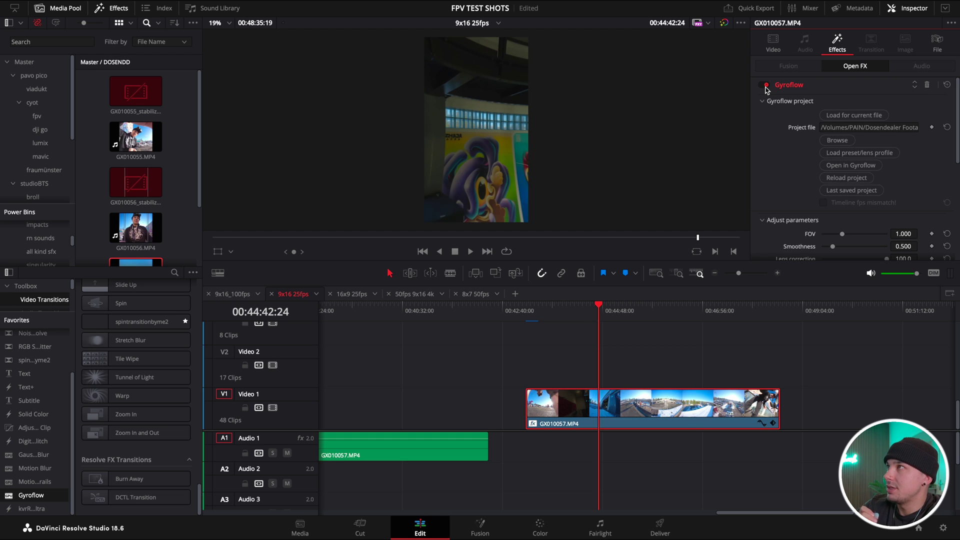
pyautogui.click(577, 321)
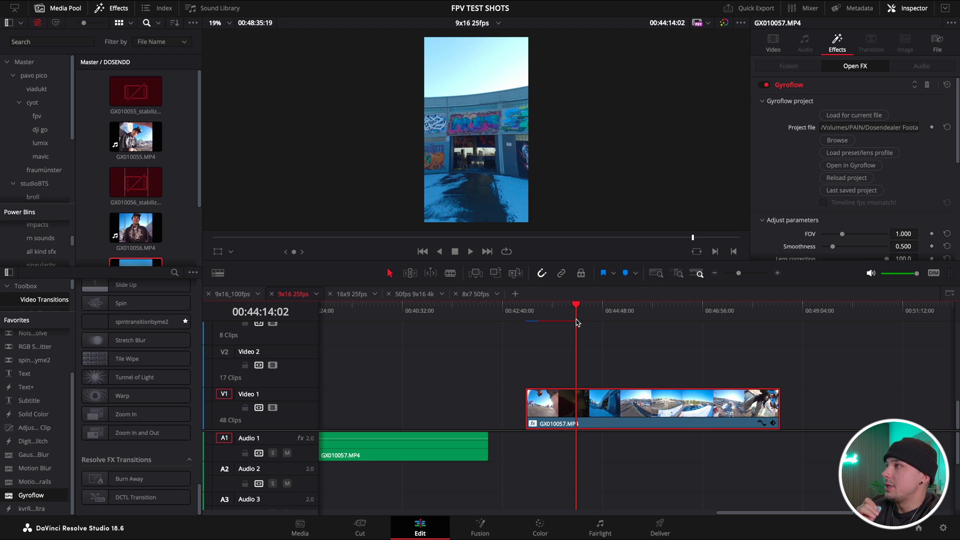
pyautogui.press('space')
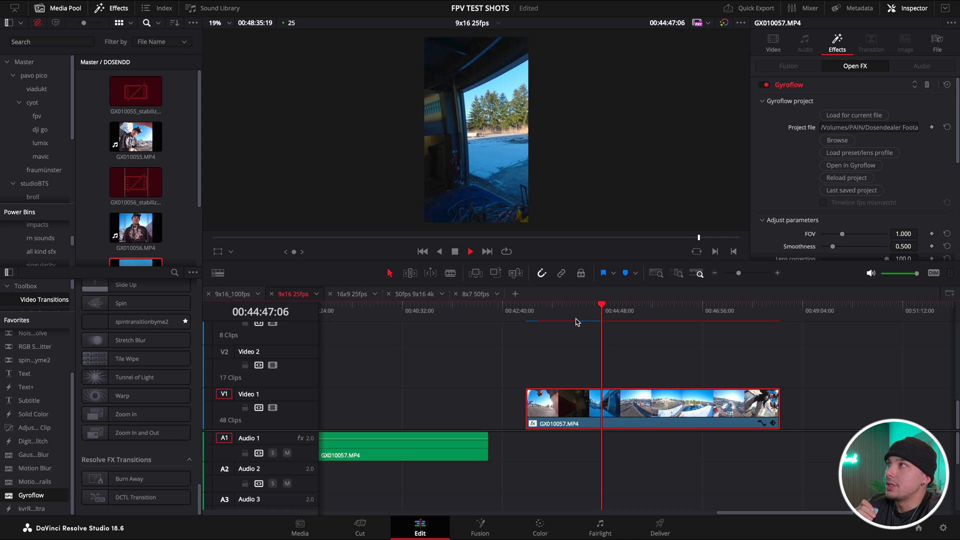
pyautogui.press('space')
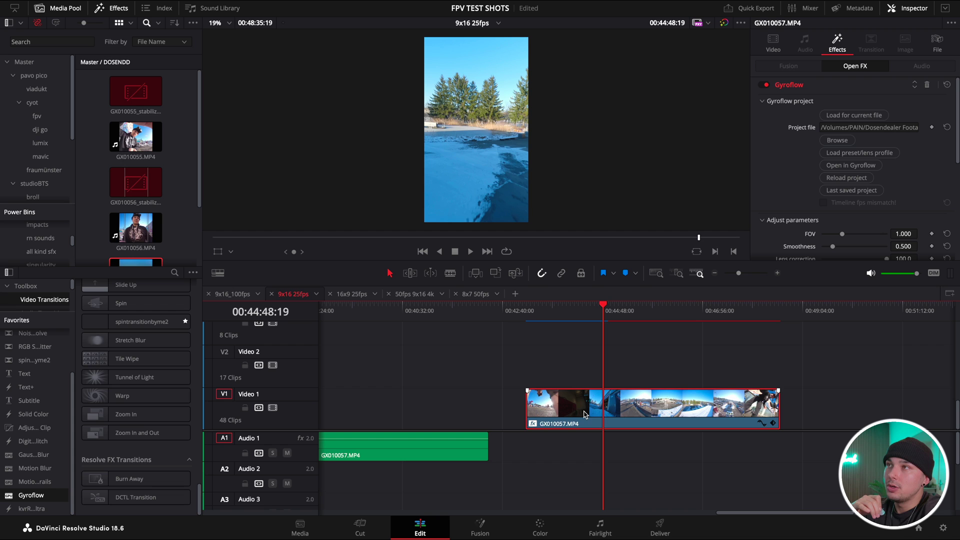
pyautogui.press('q')
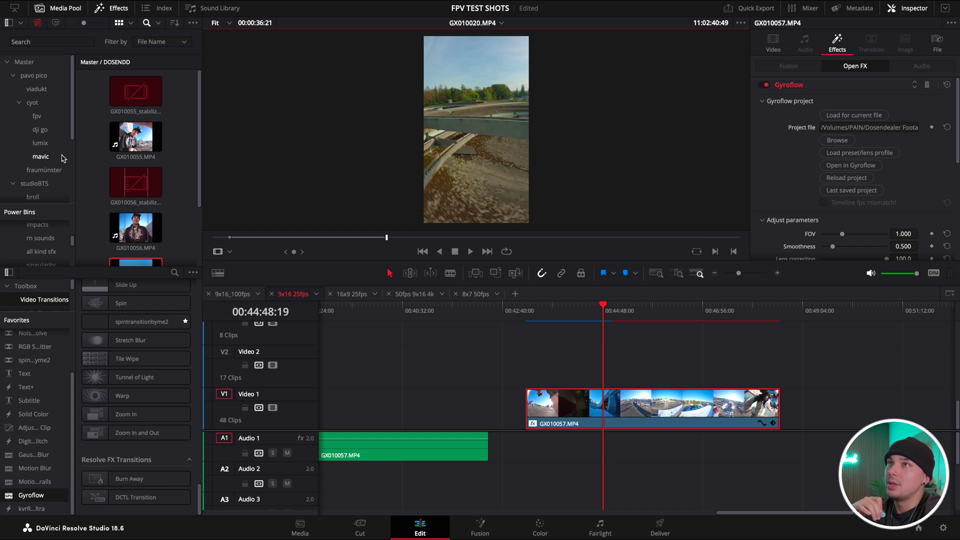
pyautogui.scroll(-3, 36, 150)
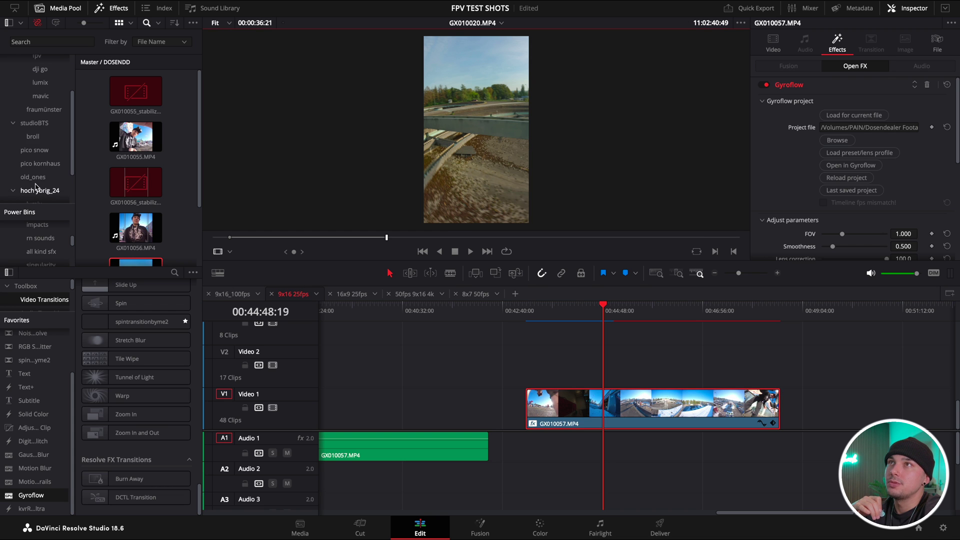
pyautogui.scroll(-2, 36, 187)
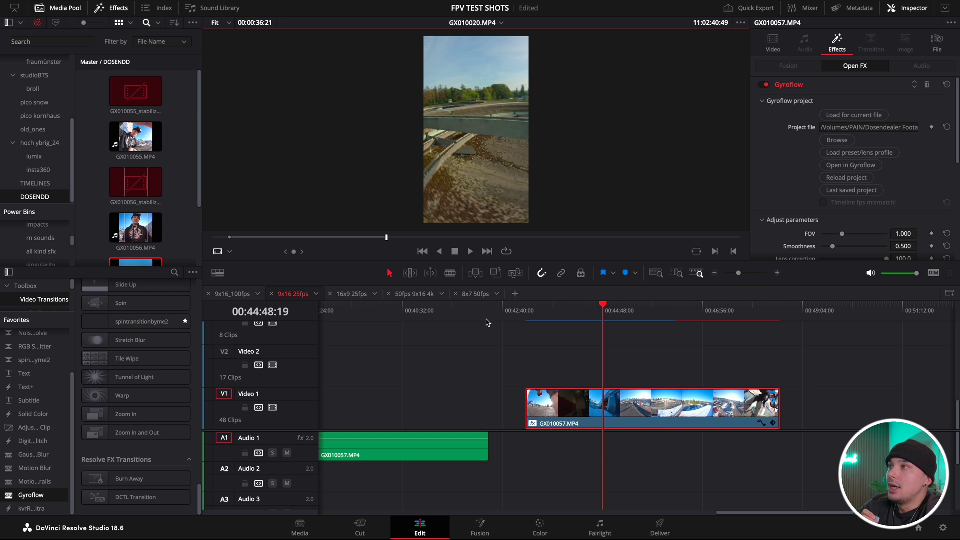
pyautogui.hscroll(5, 692, 329)
pyautogui.click(566, 314)
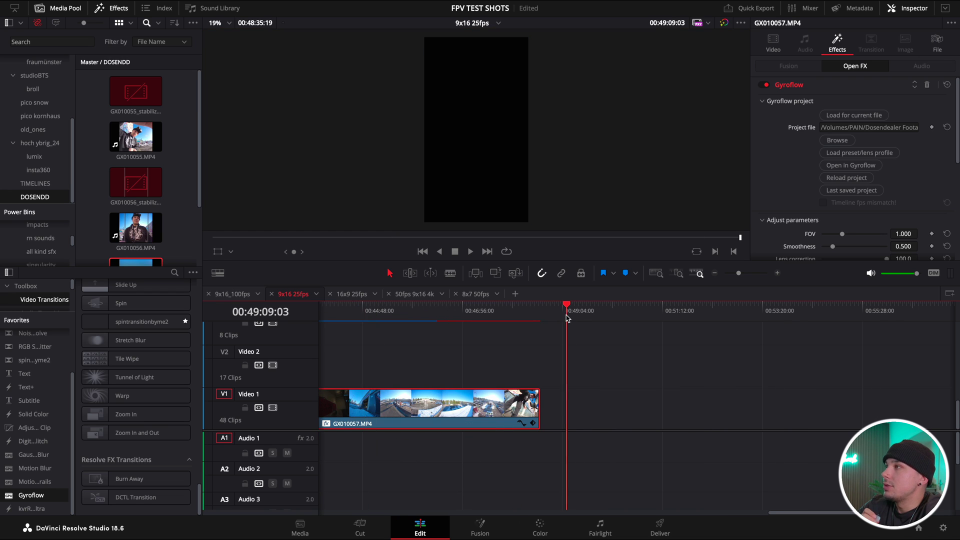
# Step: On the 8x7 50fps timeline, place GX010056.MP4 after the two existing clips
pyautogui.click(473, 295)
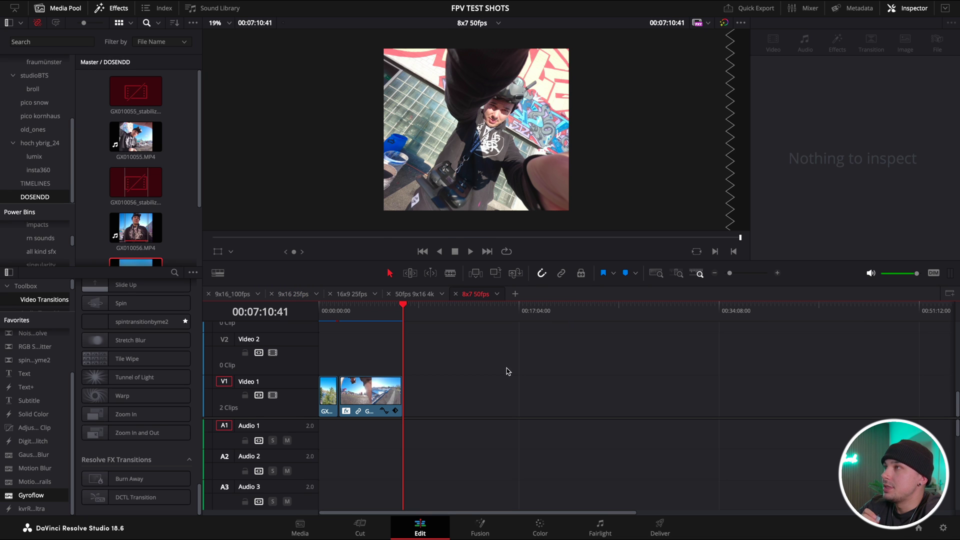
pyautogui.click(435, 318)
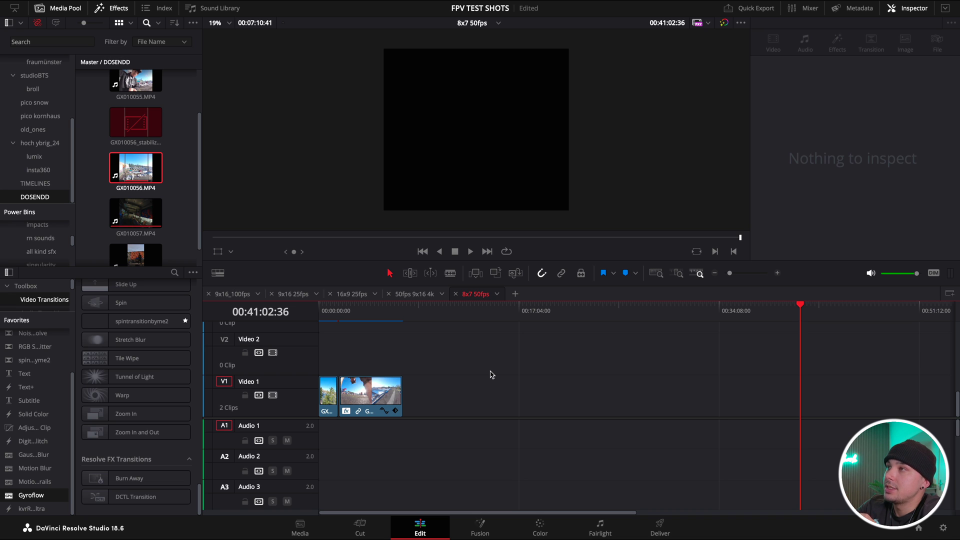
pyautogui.press('q')
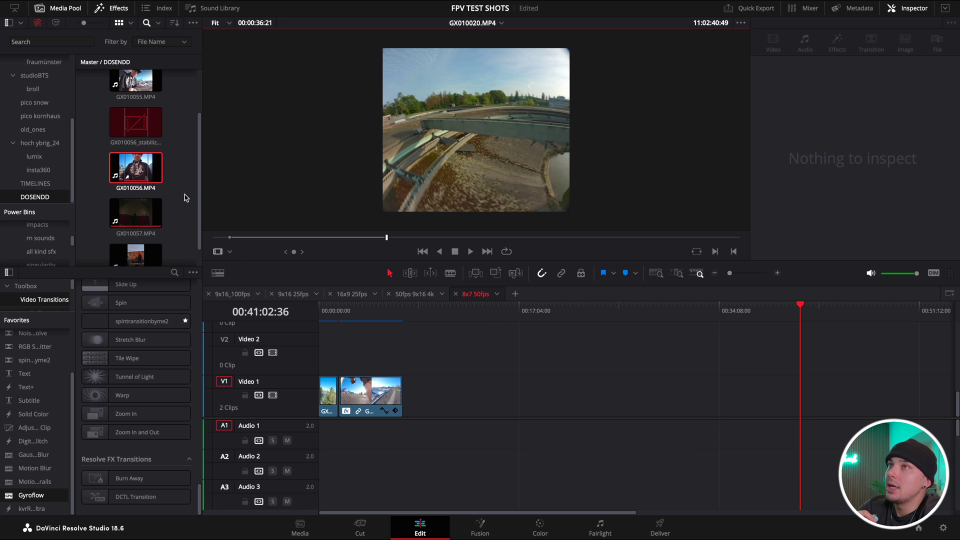
pyautogui.click(133, 172)
pyautogui.moveTo(133, 172); pyautogui.dragTo(489, 398)
pyautogui.moveTo(133, 175)
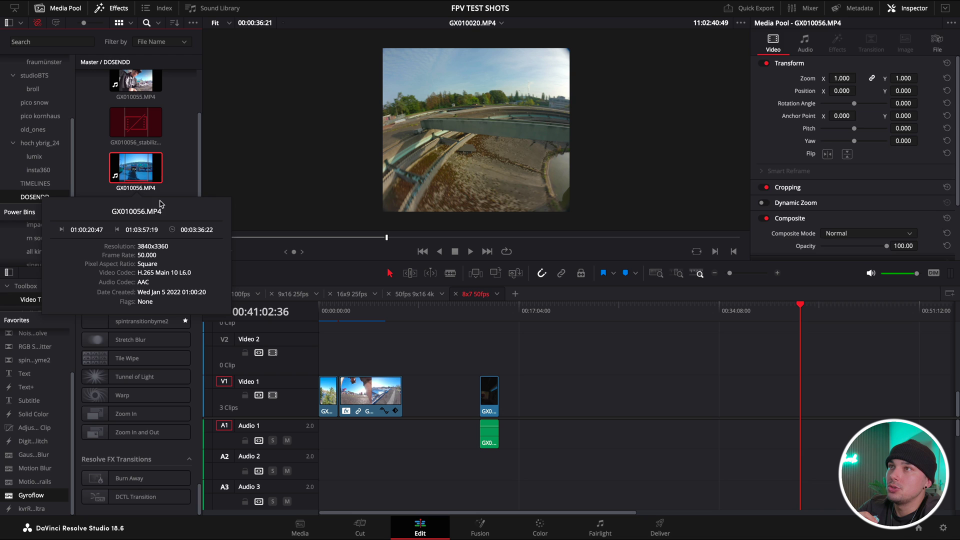
pyautogui.click(169, 157)
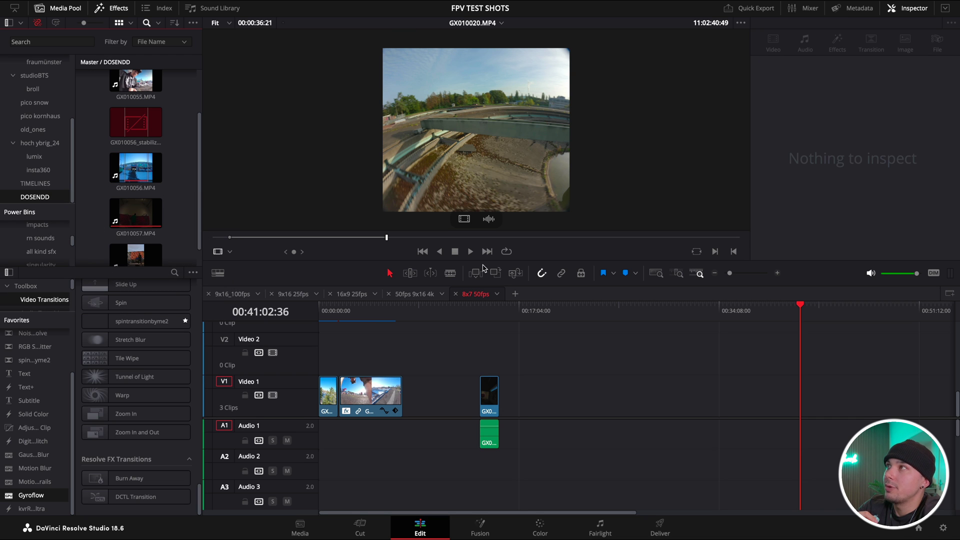
pyautogui.click(480, 313)
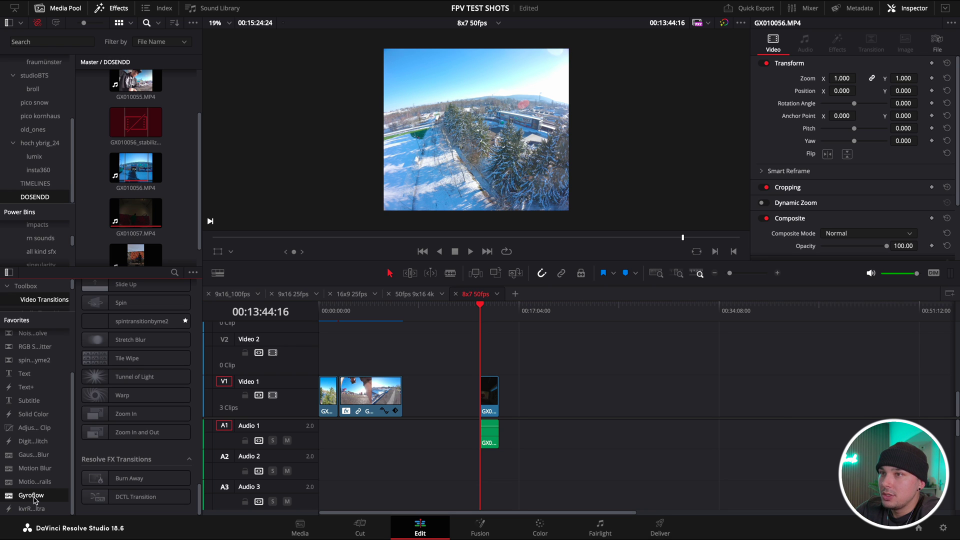
# Step: Apply Gyroflow to GX010056 and load its matching project file
pyautogui.moveTo(34, 498); pyautogui.dragTo(485, 392)
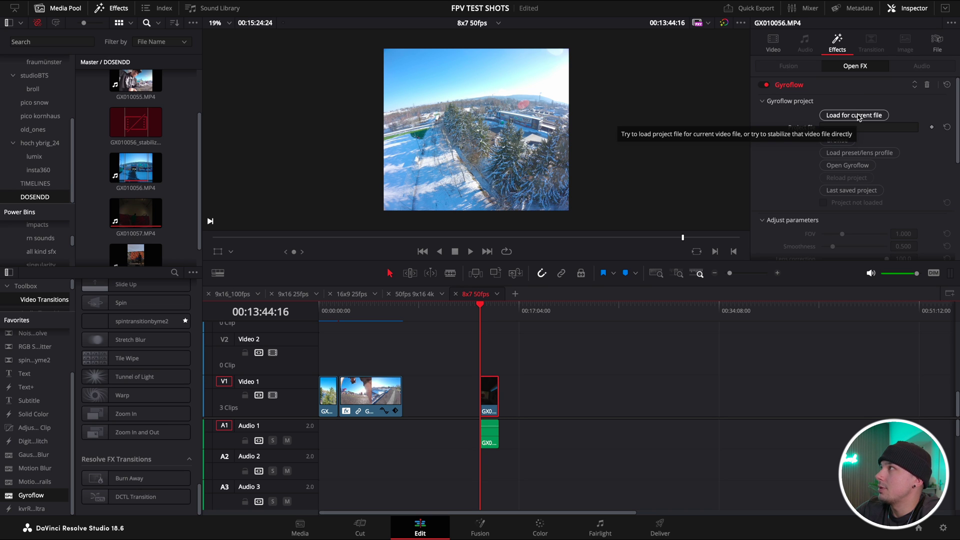
pyautogui.click(858, 115)
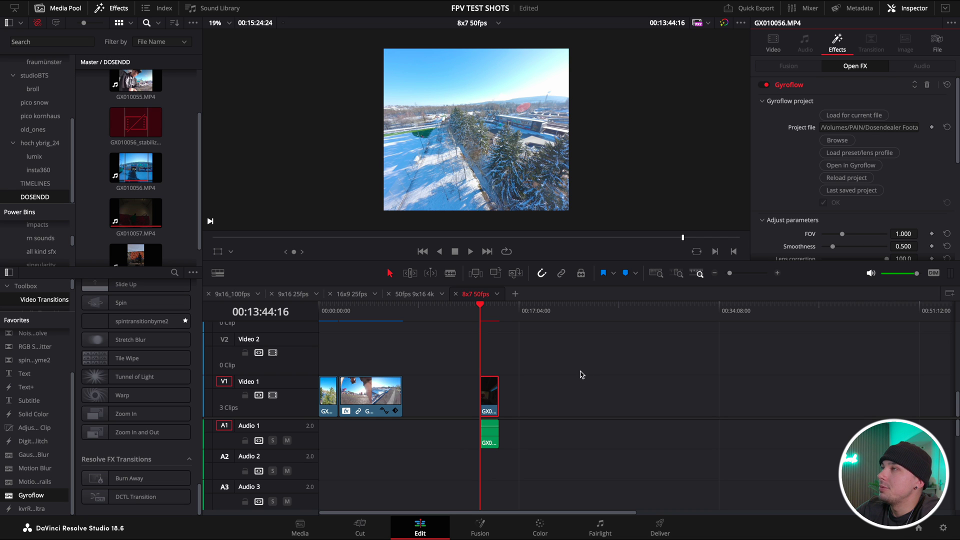
pyautogui.press('space')
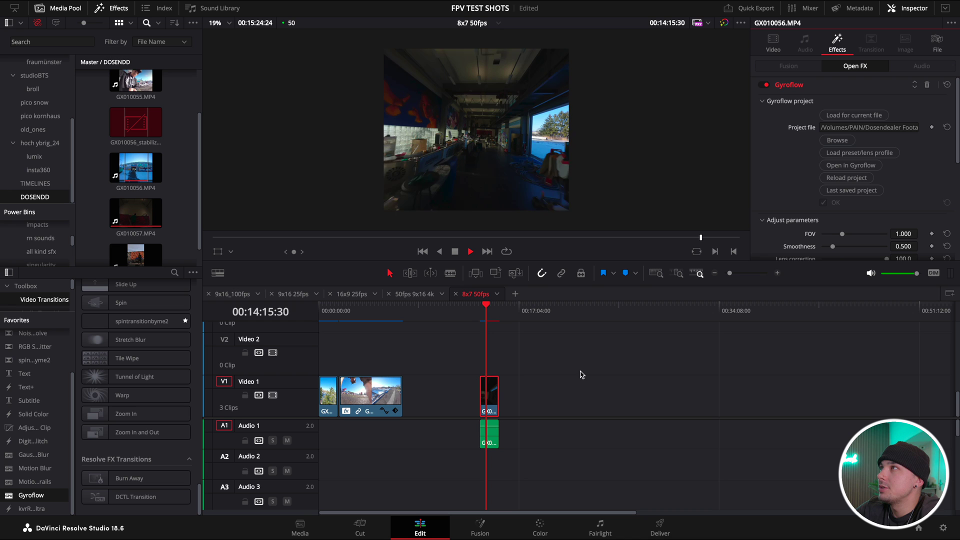
pyautogui.press('space')
pyautogui.click(483, 317)
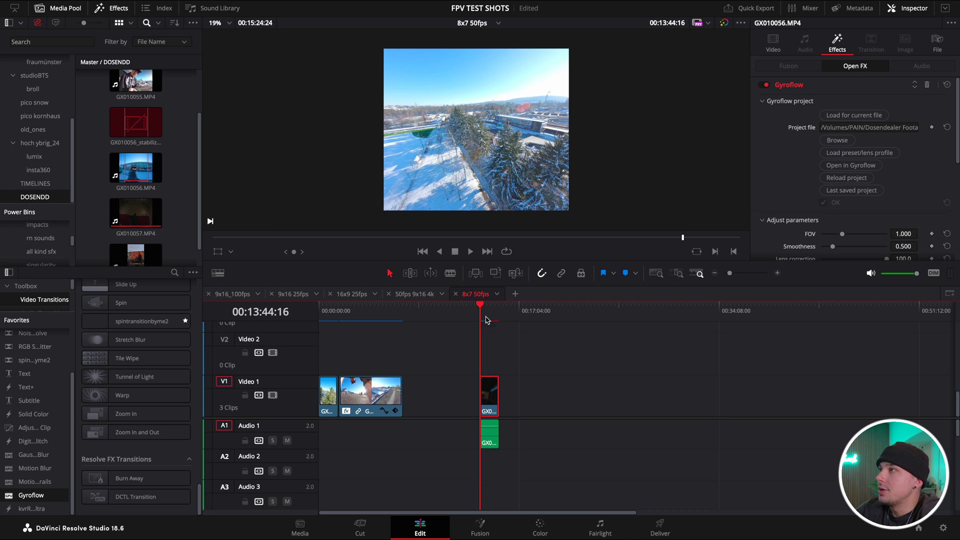
pyautogui.click(765, 84)
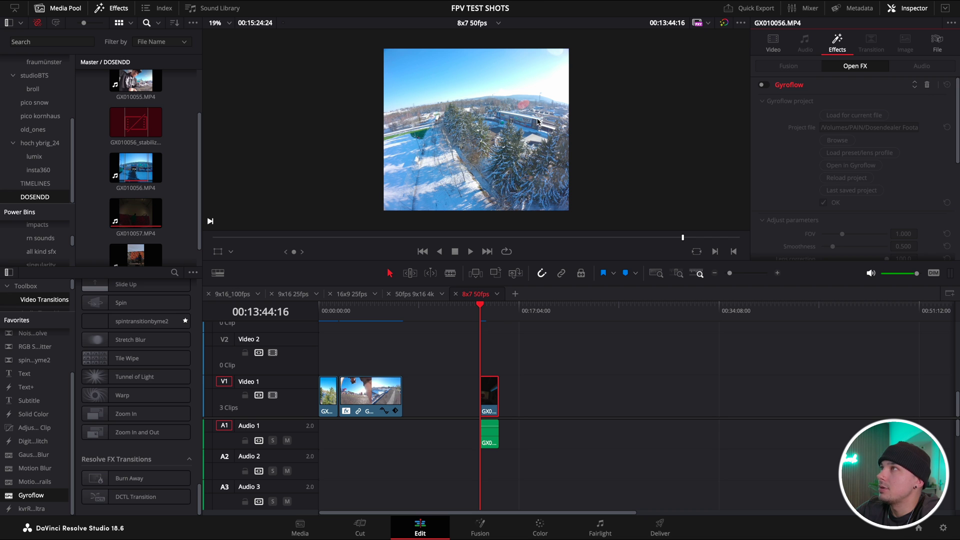
pyautogui.press('space')
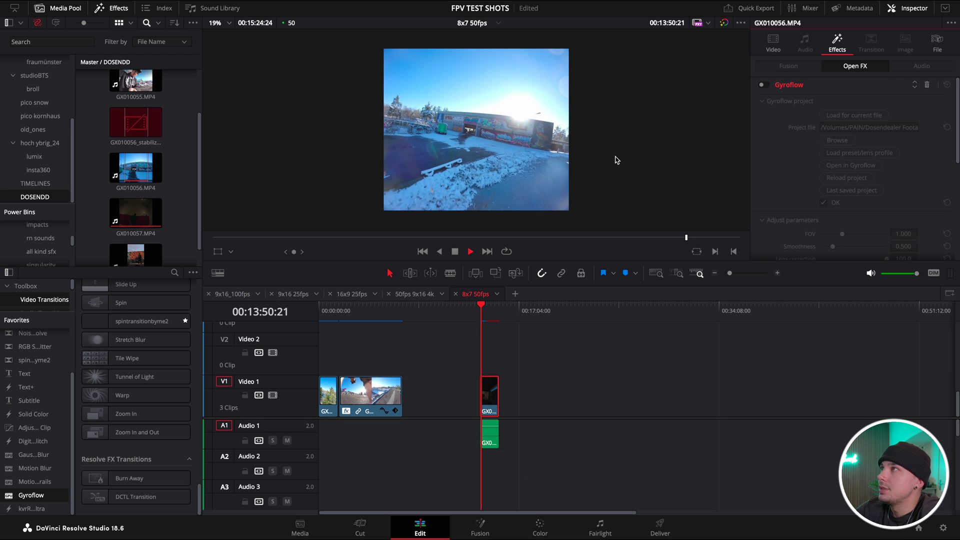
pyautogui.press('space')
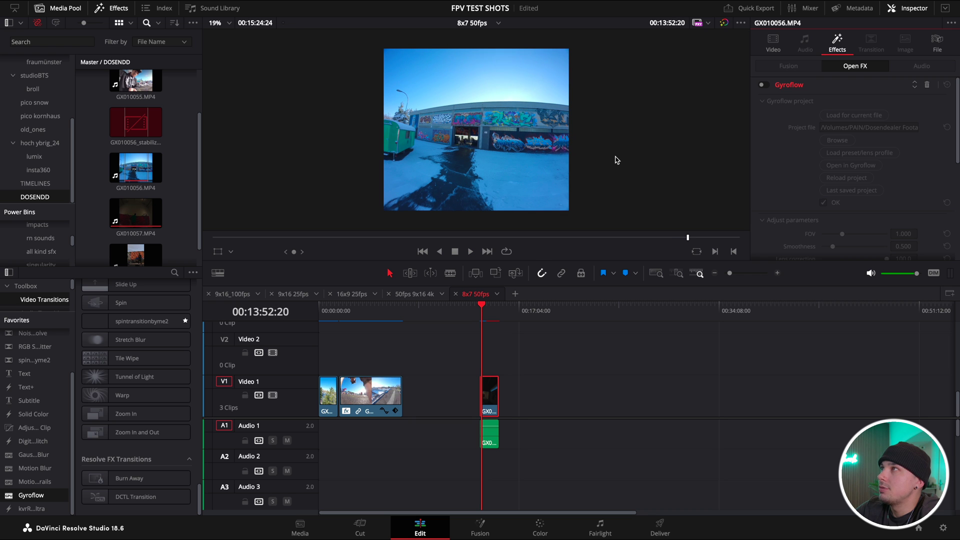
# Step: Turn Gyroflow stabilization back on for GX010056.MP4
pyautogui.click(764, 86)
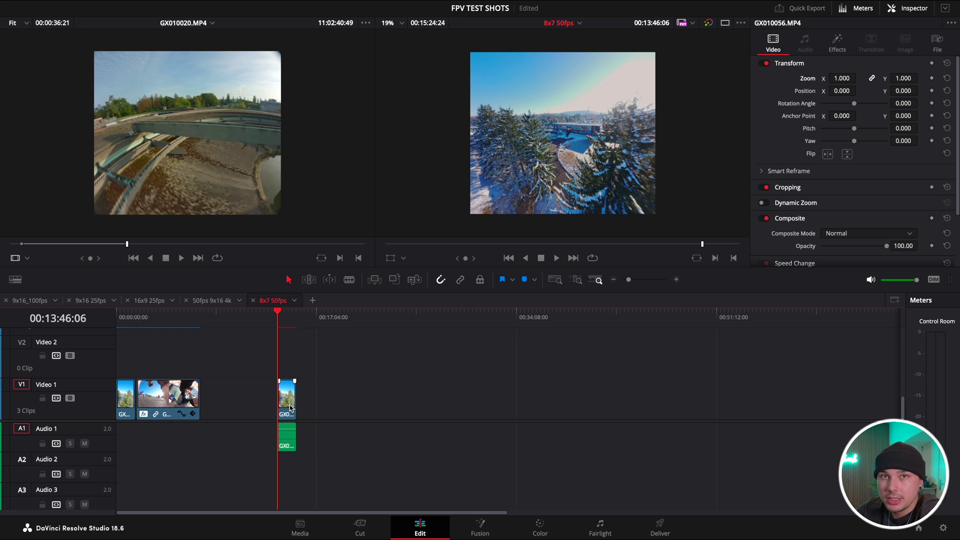
pyautogui.click(659, 526)
pyautogui.click(421, 529)
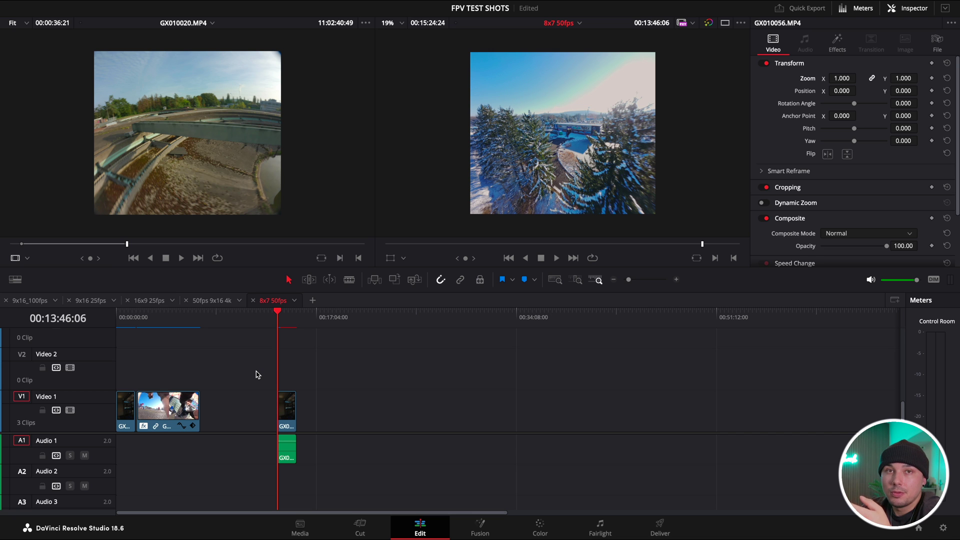
# Step: Place the Dosendealer_FPV_test clip on the 9x16 25fps timeline and delete its audio
pyautogui.click(148, 302)
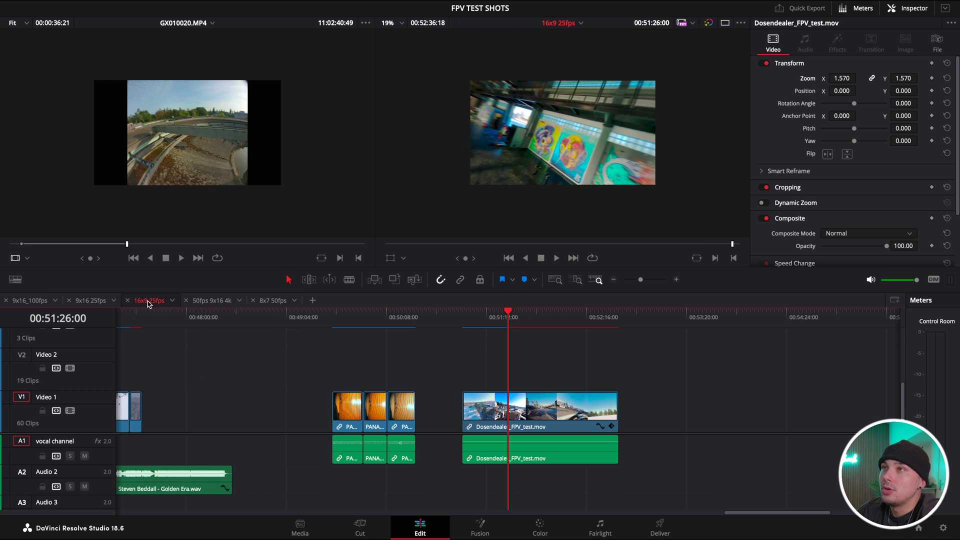
pyautogui.hscroll(3, 635, 365)
pyautogui.click(551, 325)
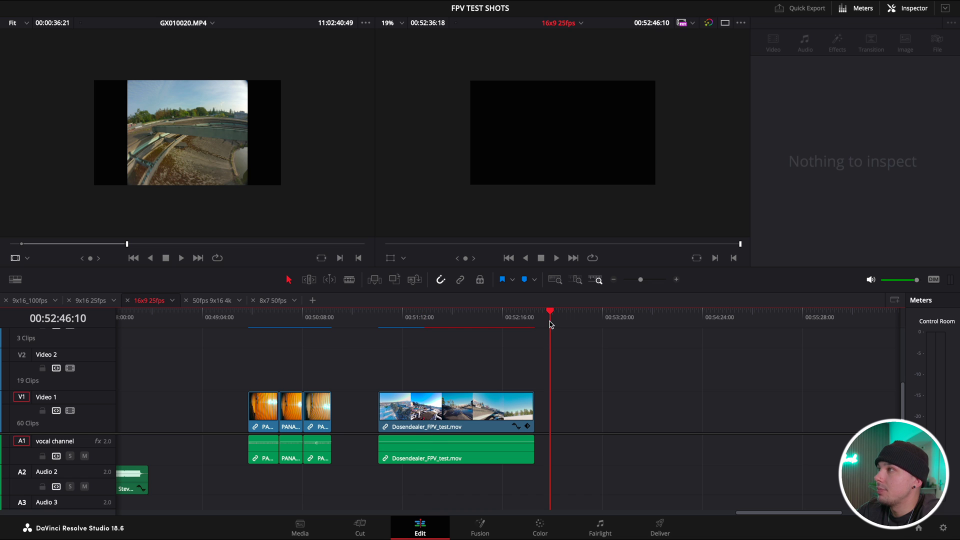
pyautogui.click(95, 300)
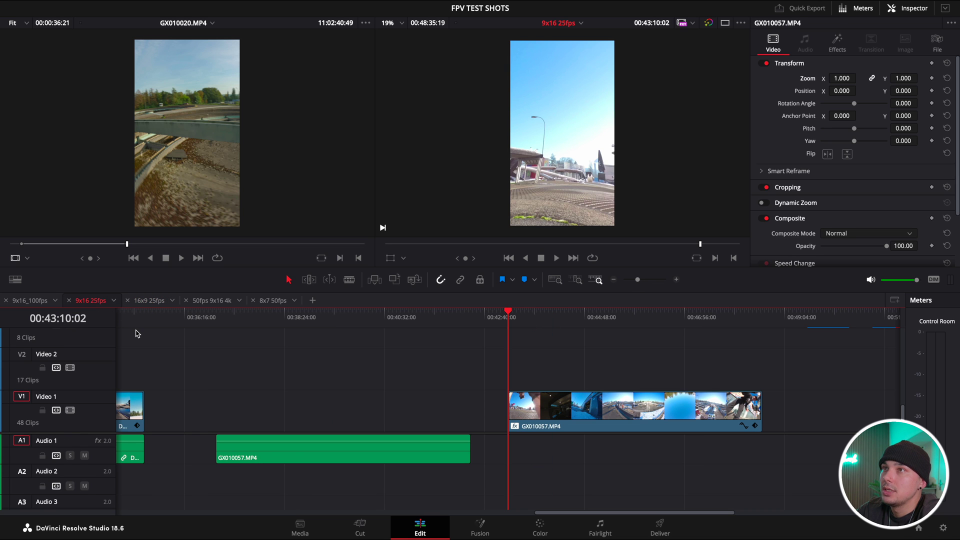
pyautogui.hscroll(10, 671, 369)
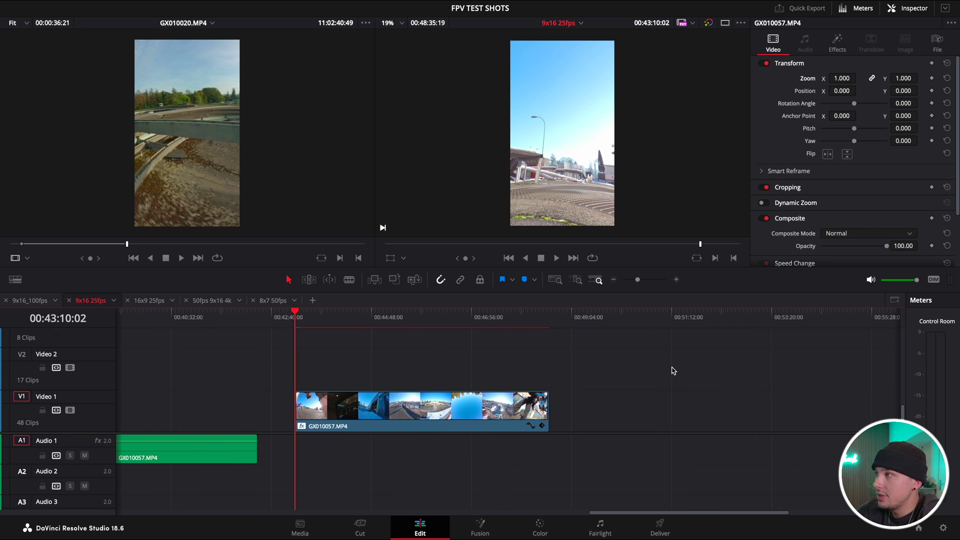
pyautogui.click(492, 331)
pyautogui.press('q')
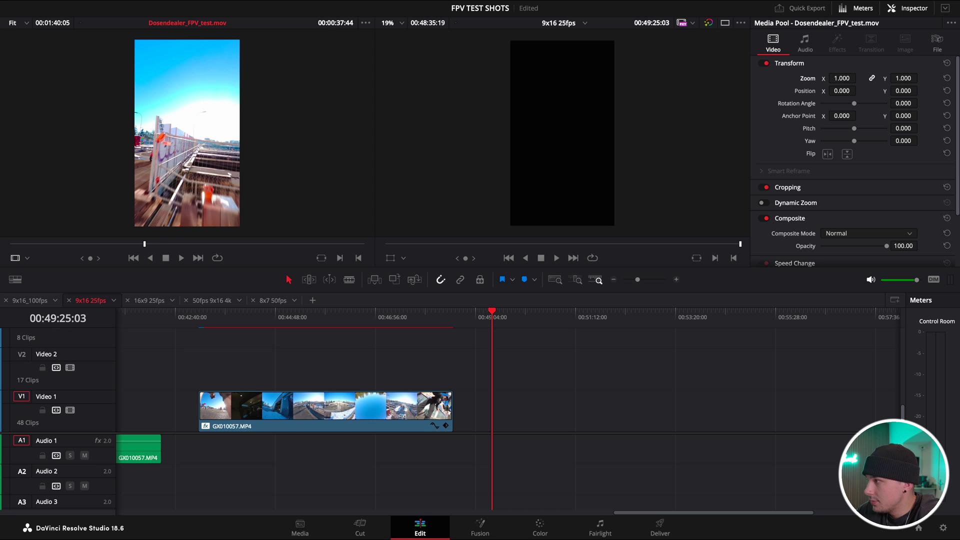
pyautogui.moveTo(187, 133); pyautogui.dragTo(515, 425)
pyautogui.click(521, 448)
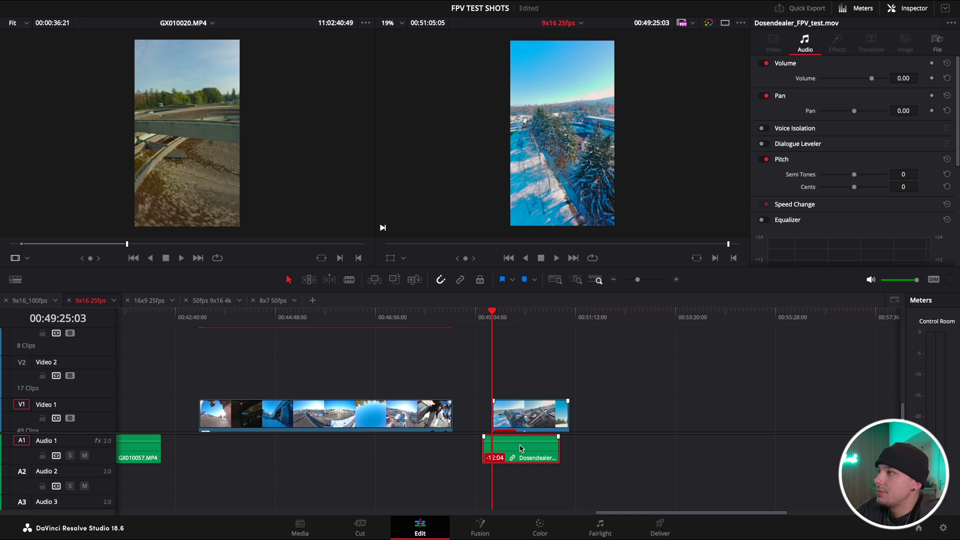
pyautogui.press('Delete')
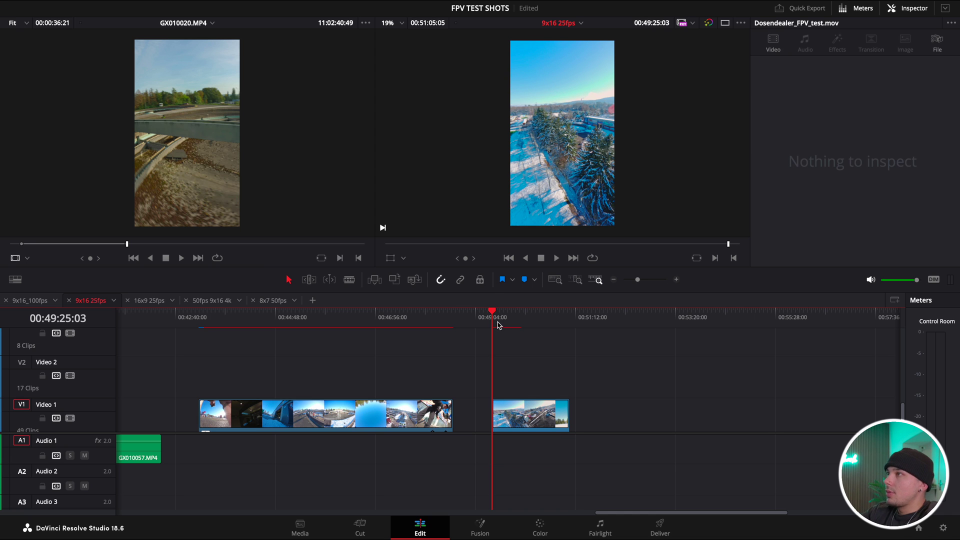
pyautogui.click(529, 414)
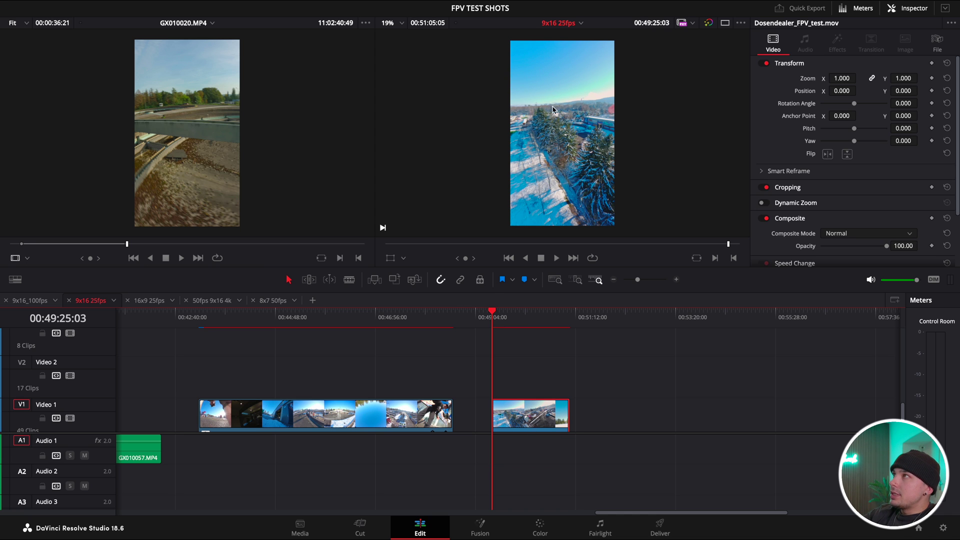
# Step: Reframe the clip to Zoom 1.010 and Position X -32, then save and review
pyautogui.moveTo(842, 78)
pyautogui.mouseDown()
pyautogui.moveTo(807, 78)
pyautogui.moveTo(859, 78)
pyautogui.mouseUp()
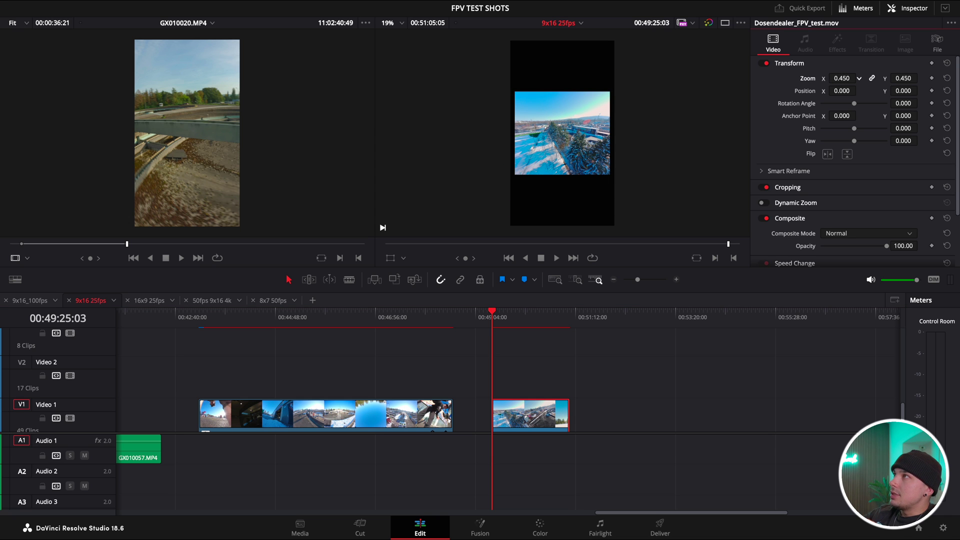
pyautogui.moveTo(859, 78); pyautogui.dragTo(859, 78)
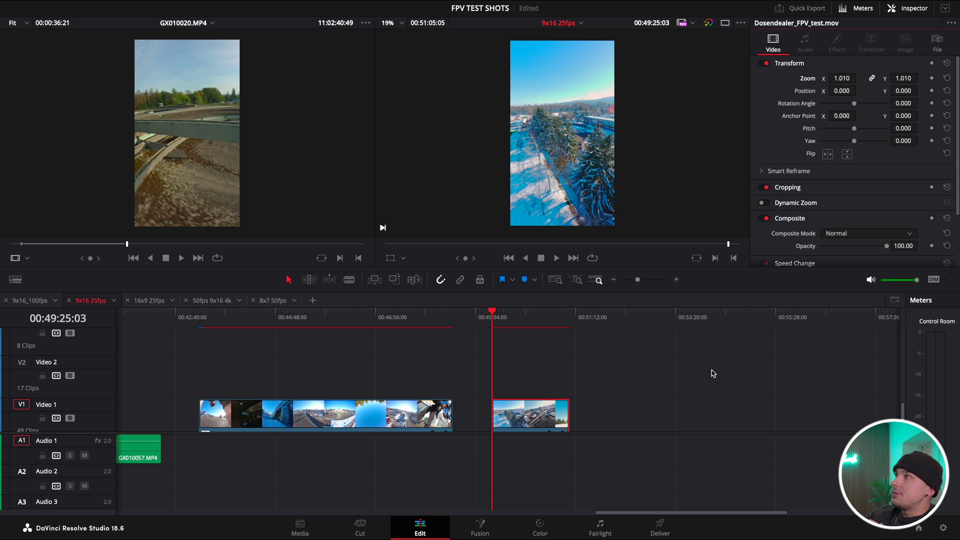
pyautogui.press('space')
pyautogui.press('space')
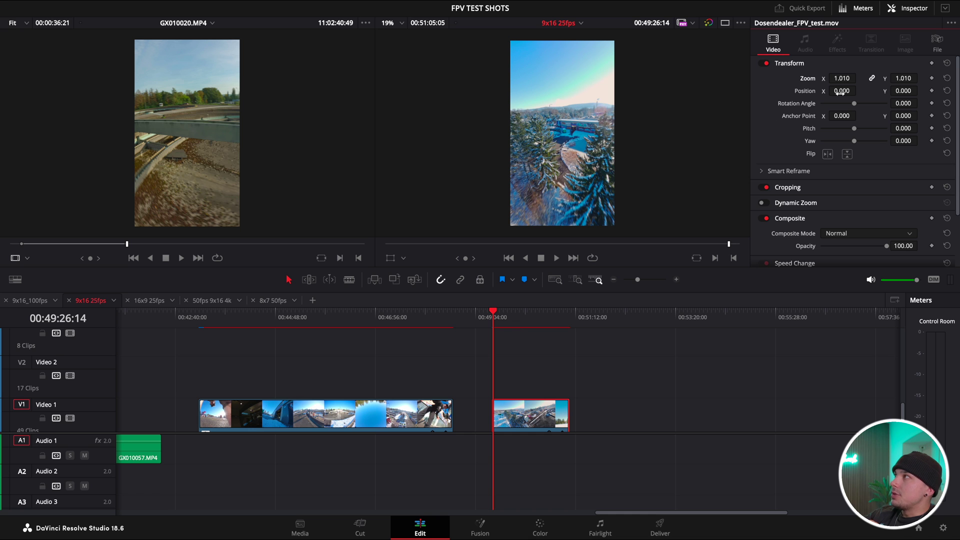
pyautogui.moveTo(841, 91); pyautogui.dragTo(805, 90)
pyautogui.press('space')
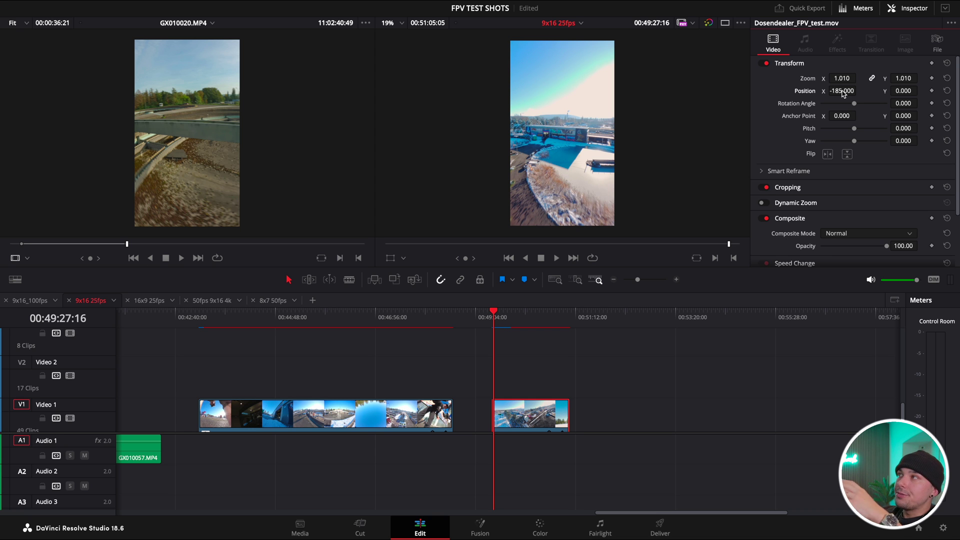
pyautogui.moveTo(833, 91); pyautogui.dragTo(859, 90)
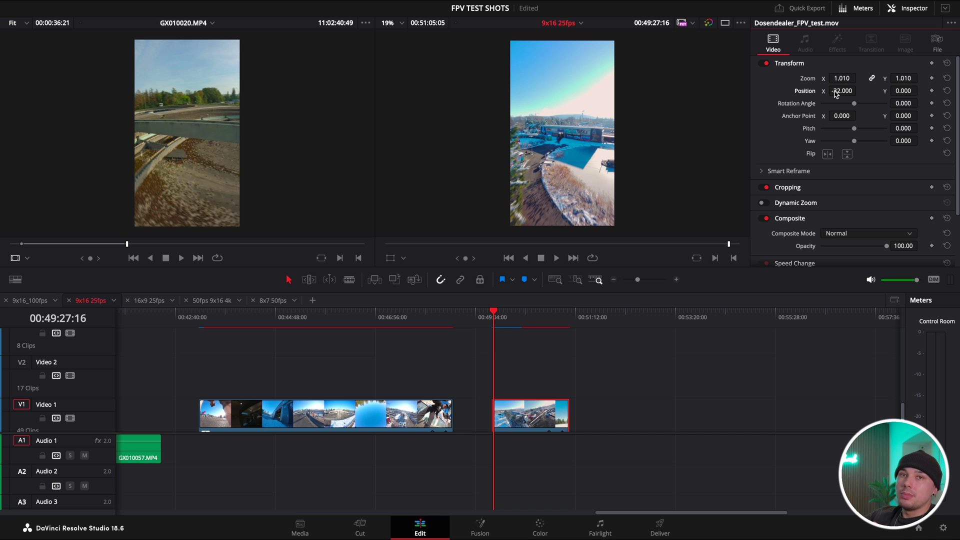
pyautogui.hotkey('ctrl', 's')
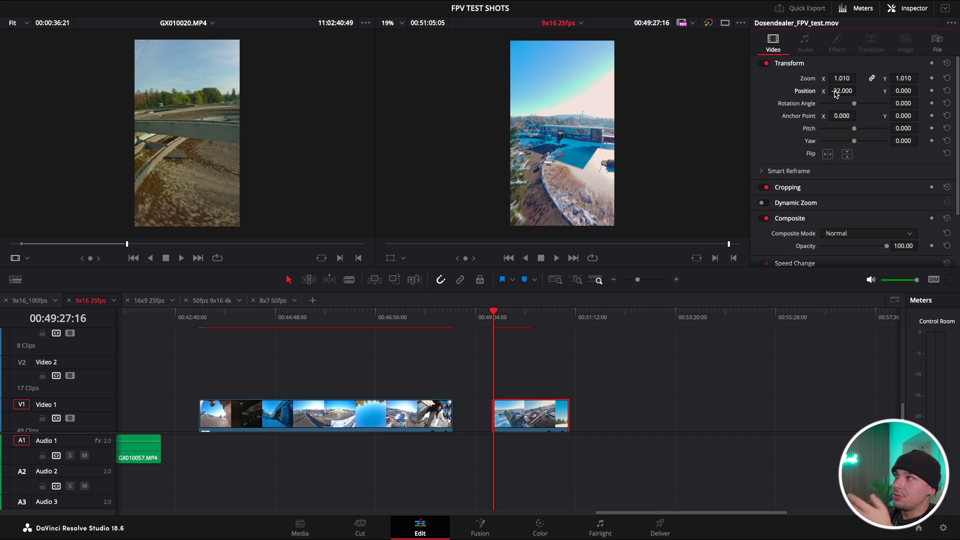
pyautogui.press('space')
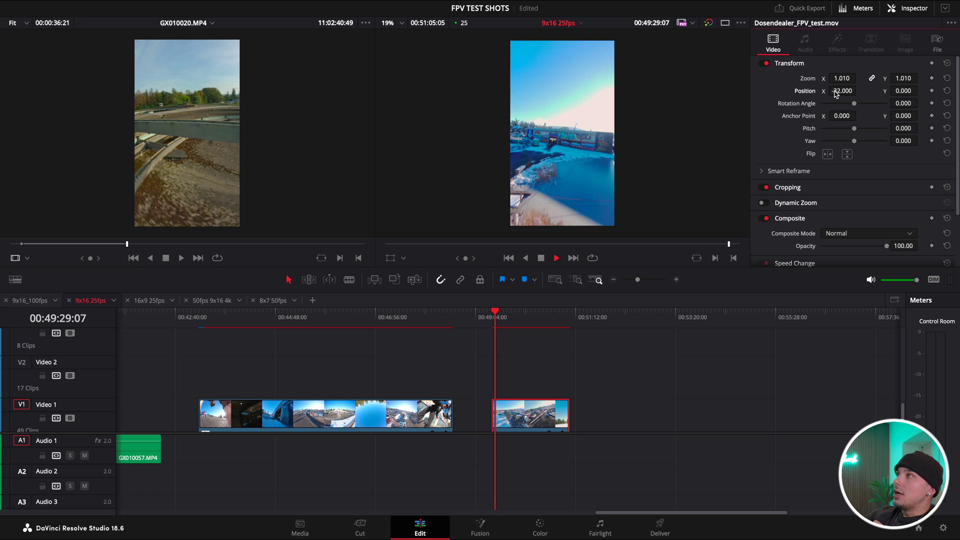
pyautogui.press('space')
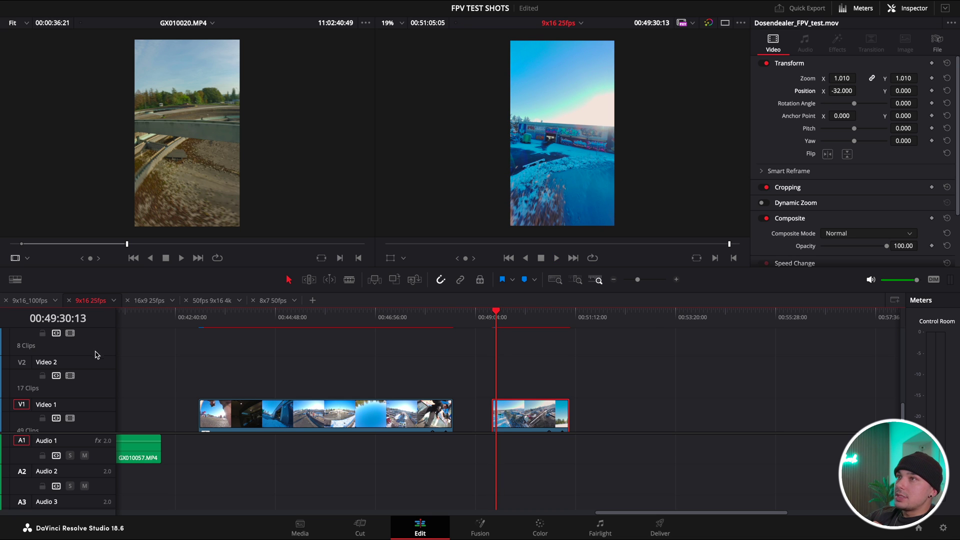
# Step: Drop another copy of Dosendealer_FPV_test.mov on the 16x9 25fps timeline and delete its audio
pyautogui.click(148, 302)
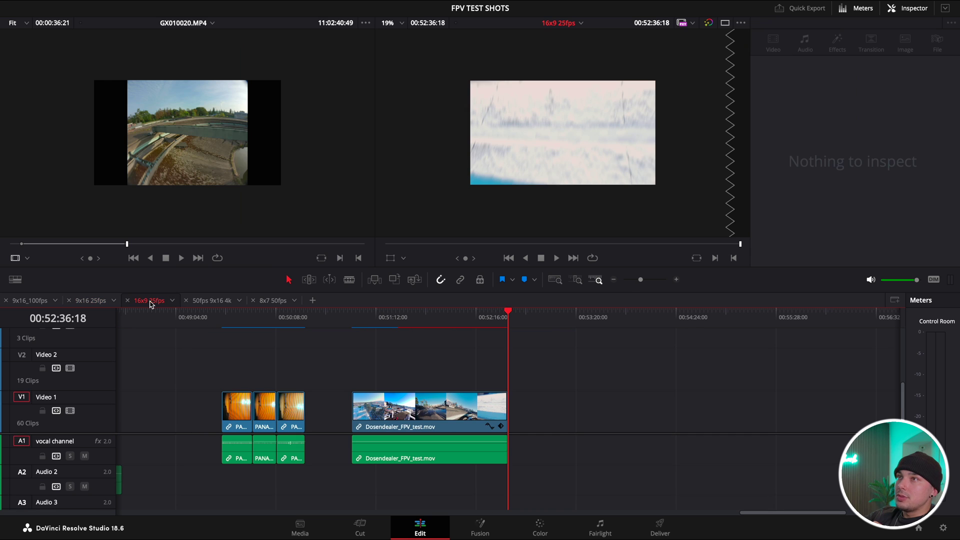
pyautogui.click(550, 312)
pyautogui.moveTo(375, 410); pyautogui.dragTo(555, 400)
pyautogui.click(617, 464)
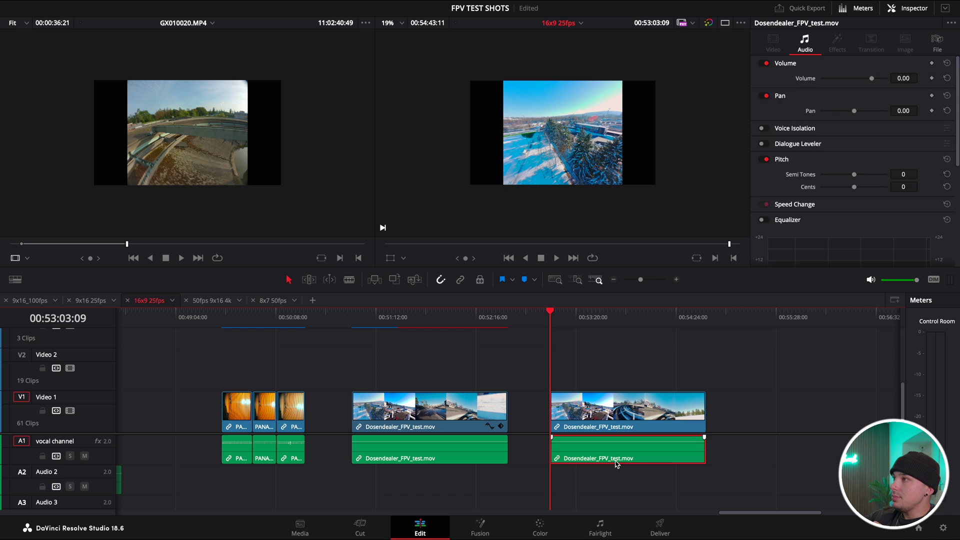
pyautogui.press('Delete')
# Step: Enlarge the copy to Zoom 1.560 with Position Y 416 and play back to check framing
pyautogui.click(578, 321)
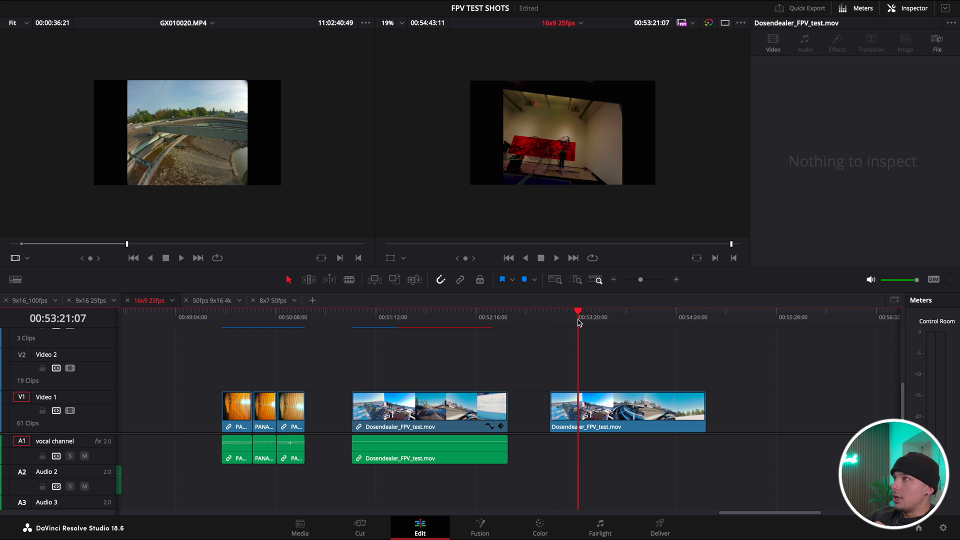
pyautogui.click(596, 398)
pyautogui.click(567, 323)
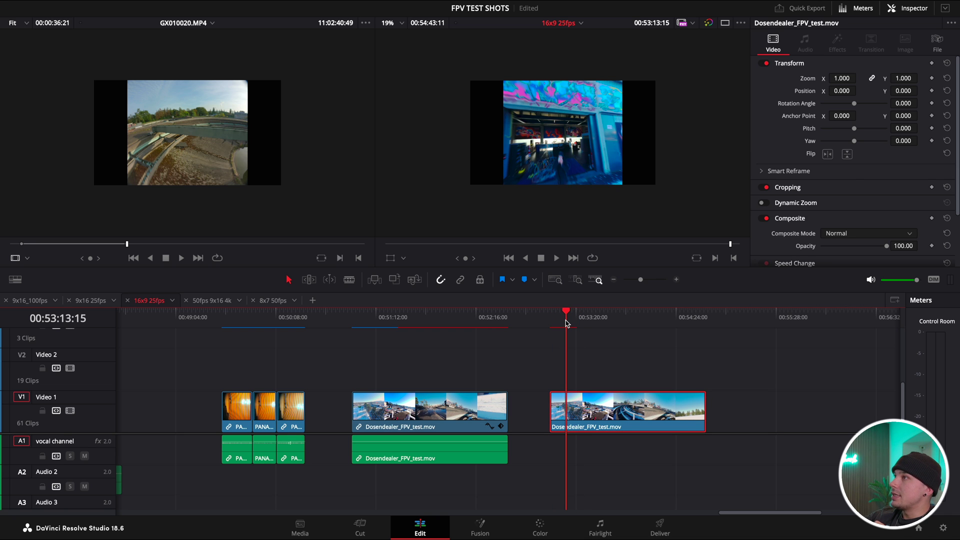
pyautogui.click(558, 323)
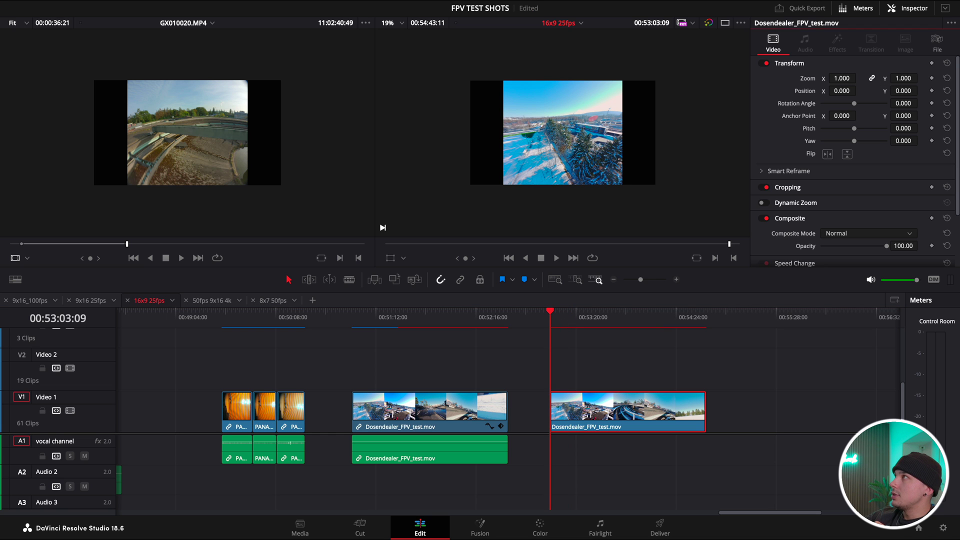
pyautogui.moveTo(843, 78); pyautogui.dragTo(921, 91)
pyautogui.press('space')
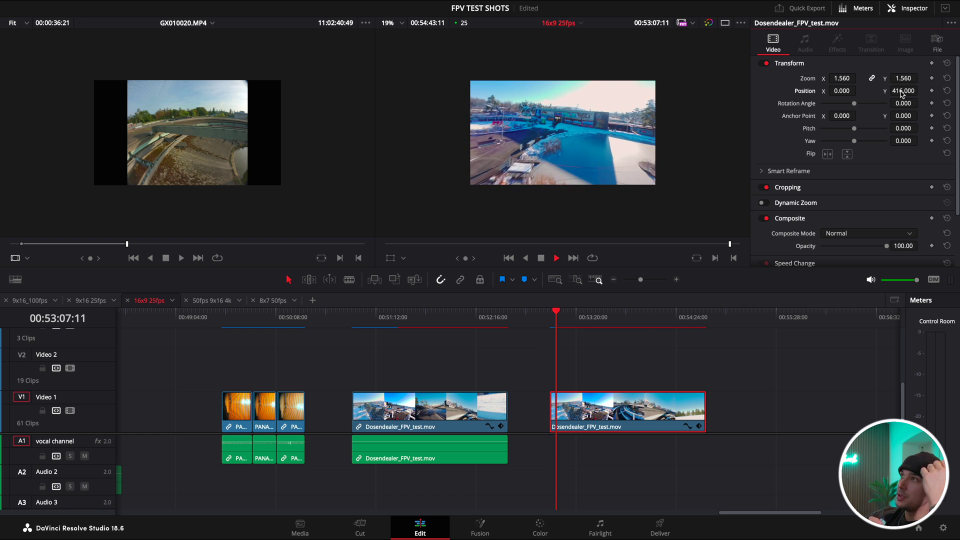
pyautogui.press('space')
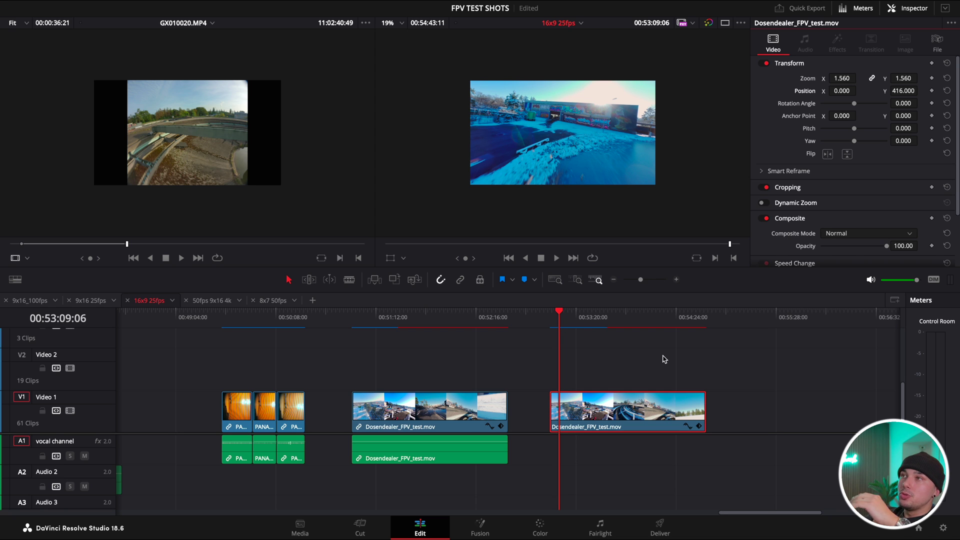
# Step: Return to the 8x7 50fps timeline and select the short clip at the end of Video 1
pyautogui.click(282, 302)
pyautogui.click(287, 404)
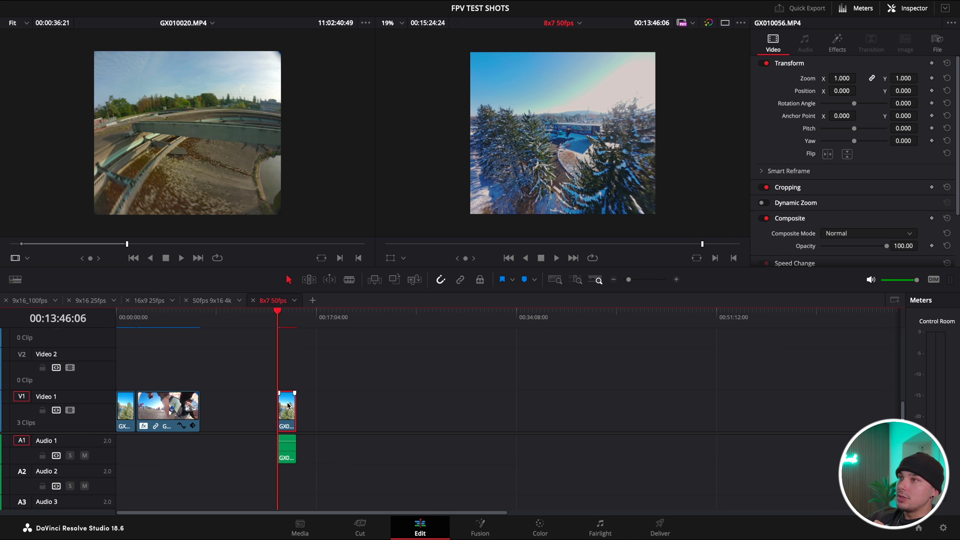